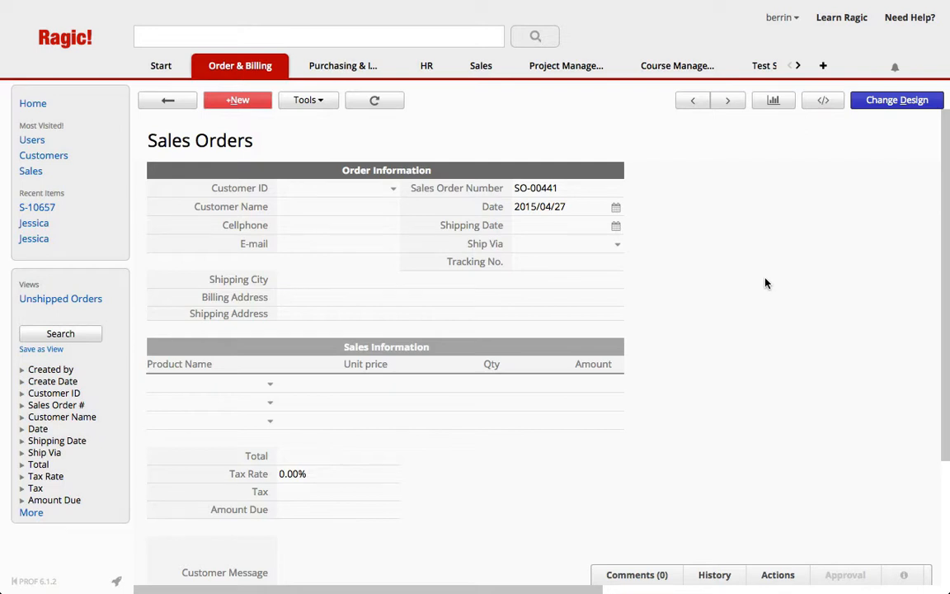
# Step: Fill the sales order with the first customer in the customer list and add Bitter Chocolate as its first product
pyautogui.click(396, 190)
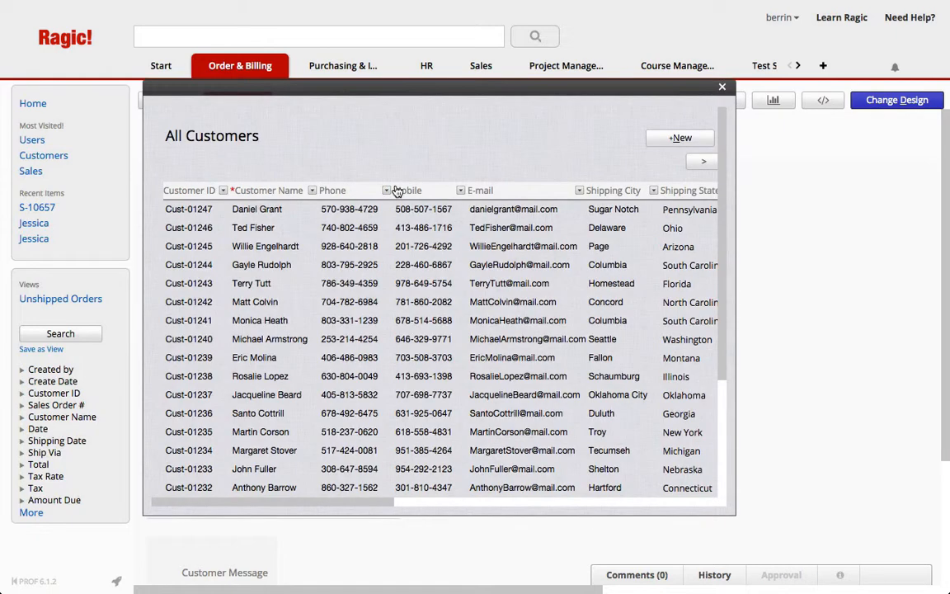
pyautogui.click(253, 210)
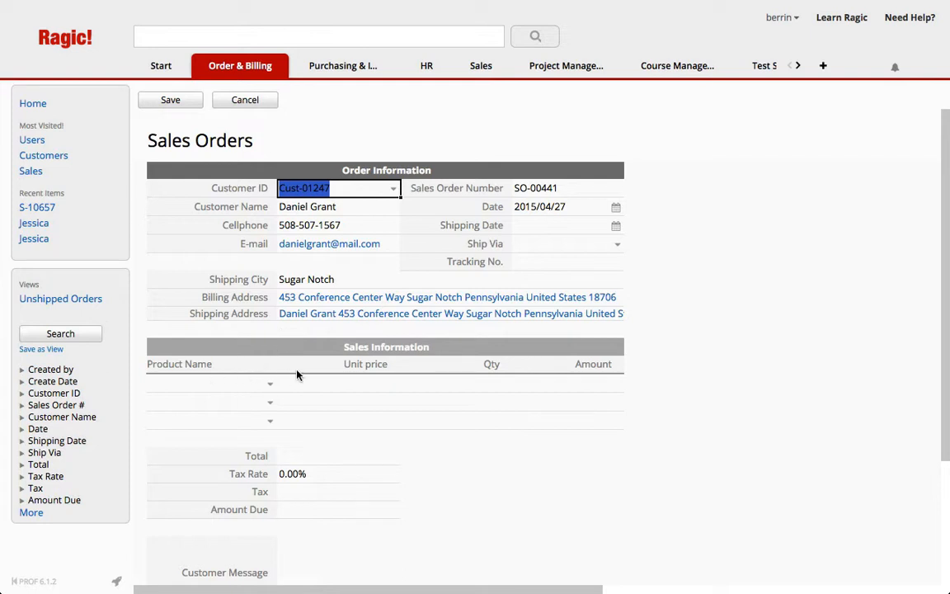
pyautogui.click(270, 384)
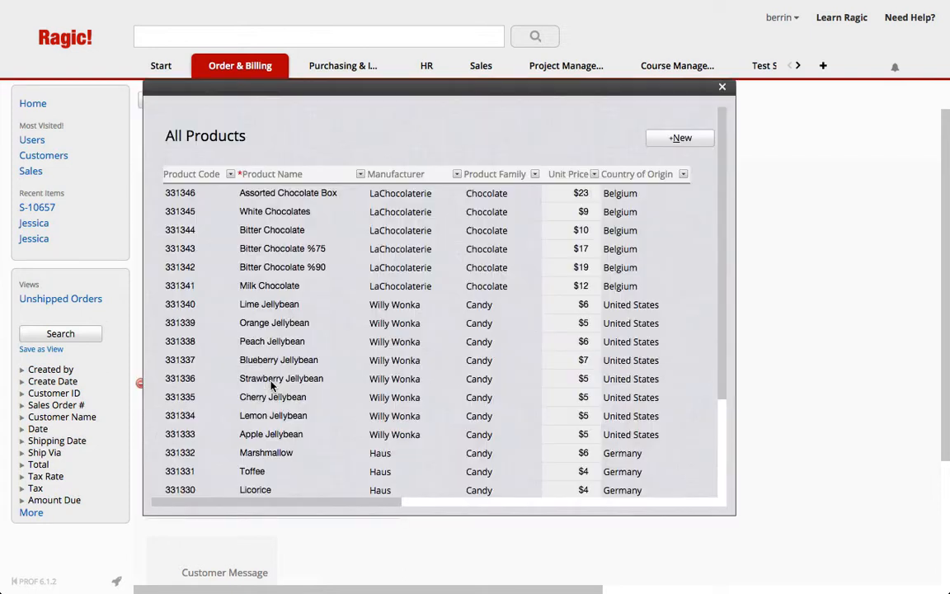
pyautogui.click(271, 230)
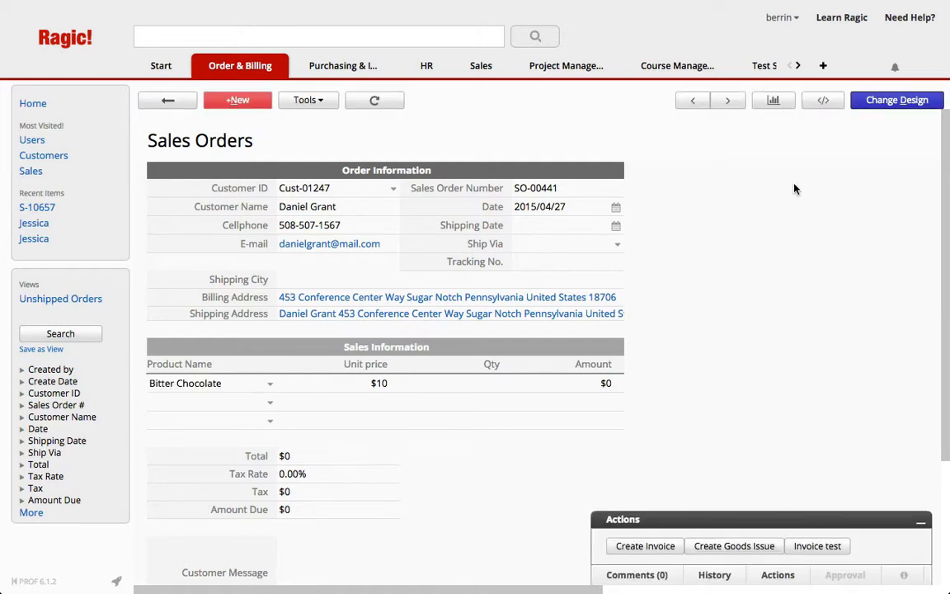
# Step: Examine the Sales Orders sheet's existing link and load settings for the Customers and Products sheets
pyautogui.click(878, 106)
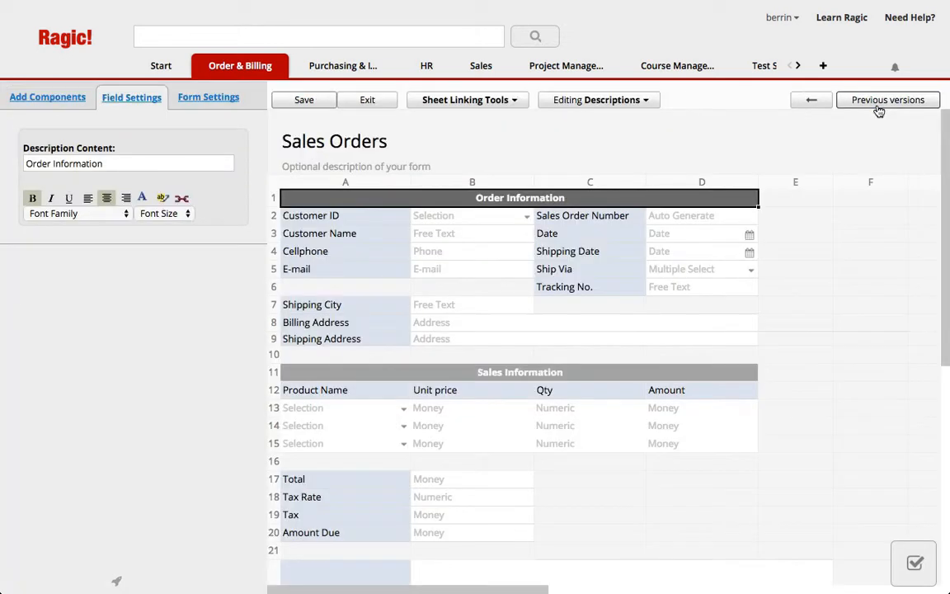
pyautogui.click(507, 102)
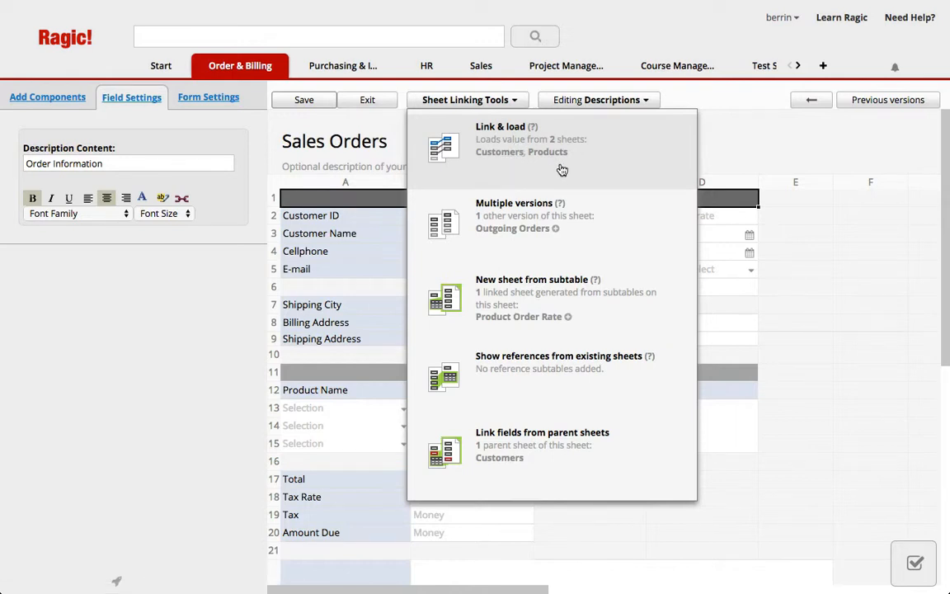
pyautogui.click(498, 153)
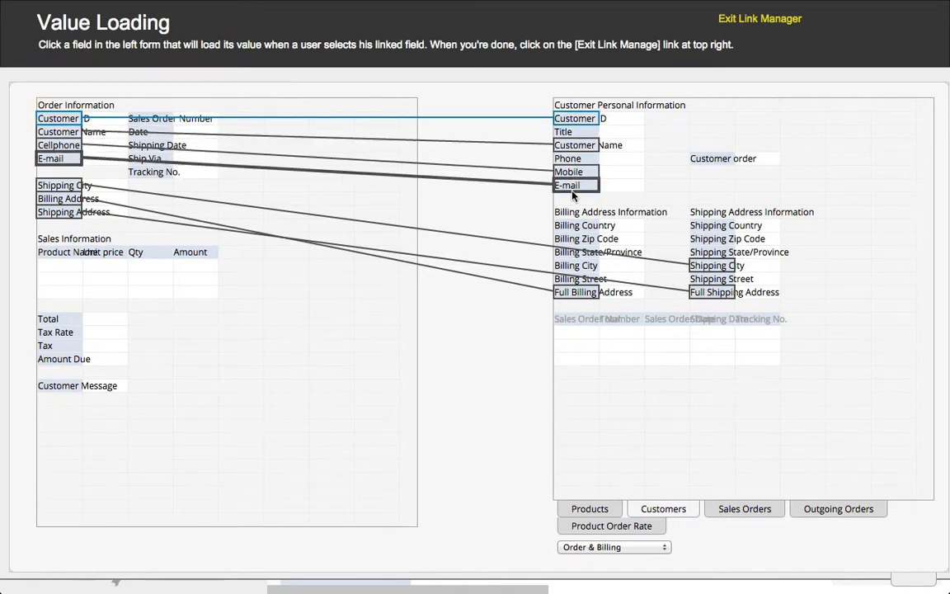
pyautogui.moveTo(104, 264); pyautogui.dragTo(388, 287)
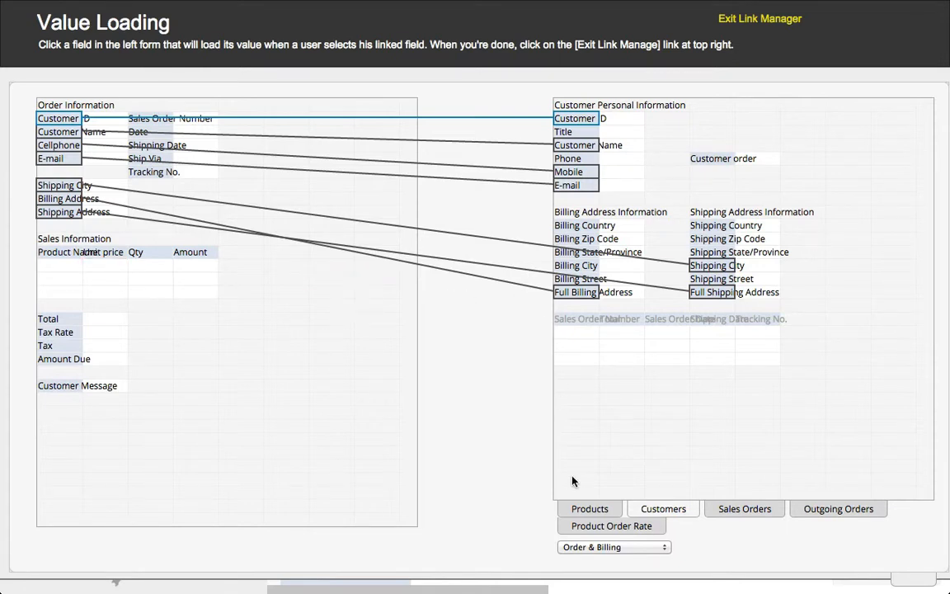
pyautogui.click(575, 511)
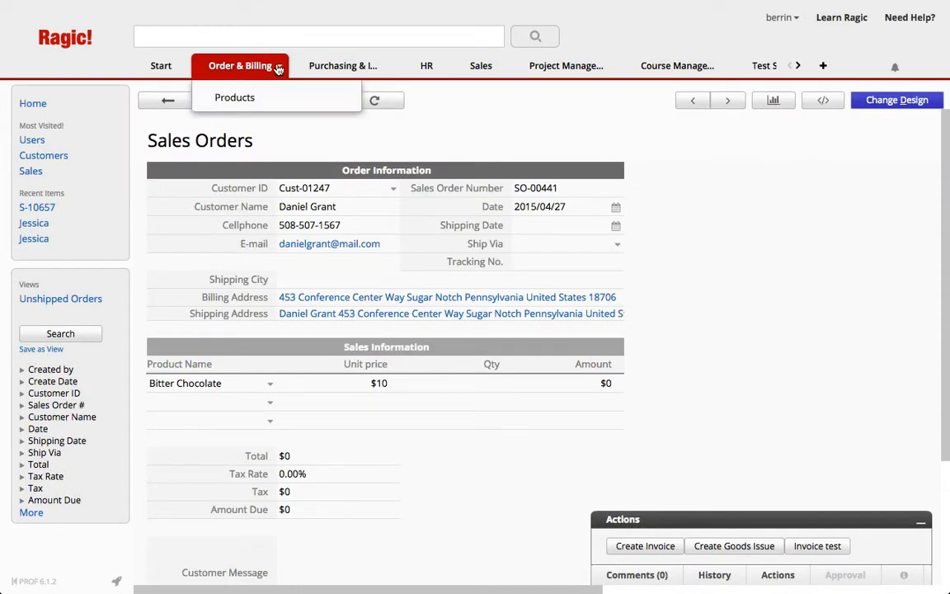
# Step: Create a new sheet named SalesOrders under Order & Billing, keeping the Internal Bulletin access right
pyautogui.click(279, 69)
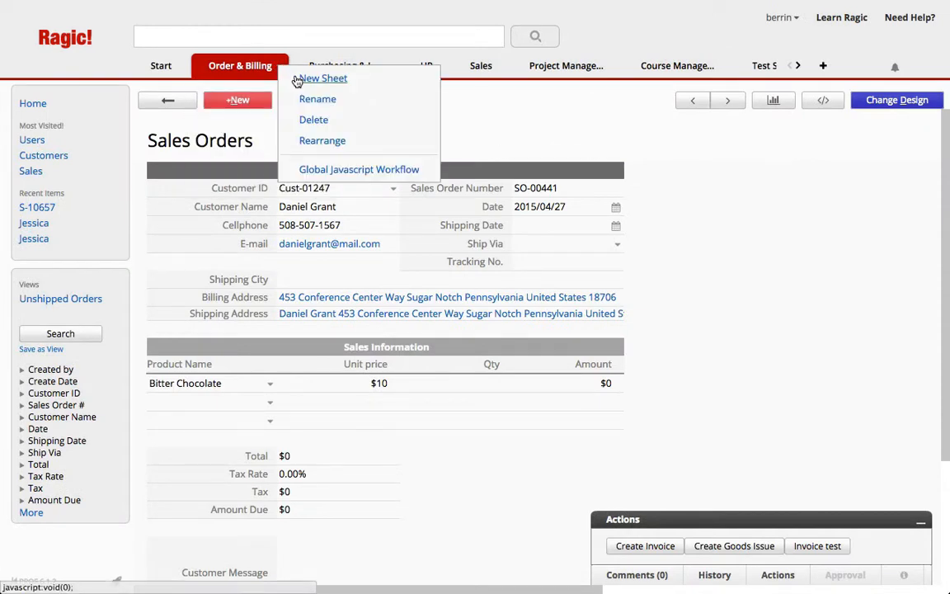
pyautogui.click(323, 78)
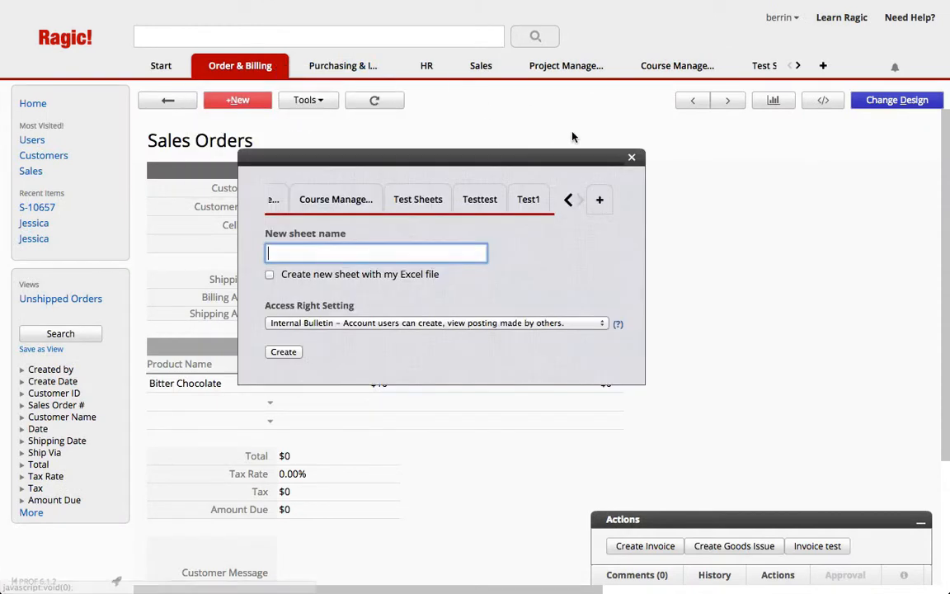
pyautogui.click(568, 200)
pyautogui.click(567, 202)
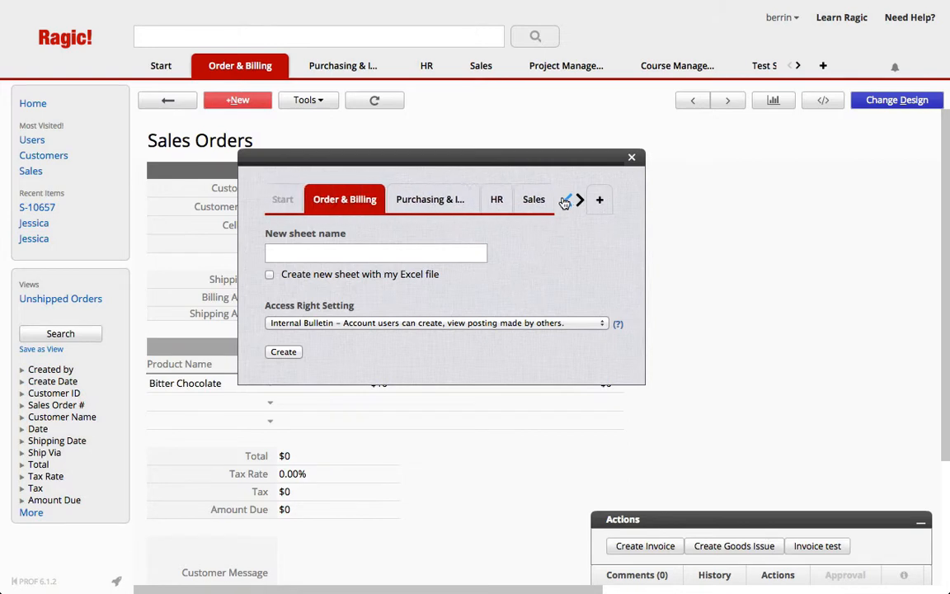
pyautogui.click(330, 251)
pyautogui.write('SalesOrders')
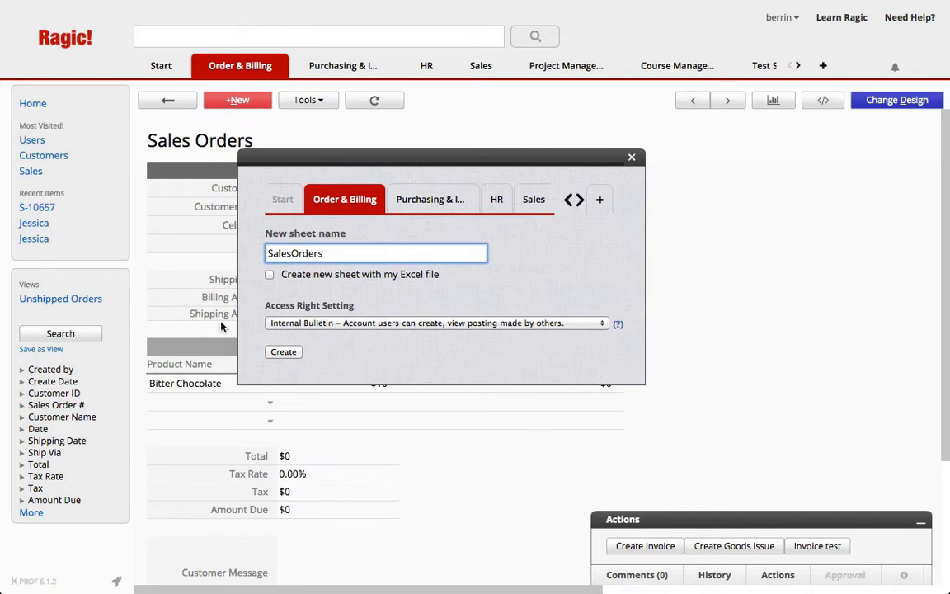
pyautogui.click(281, 353)
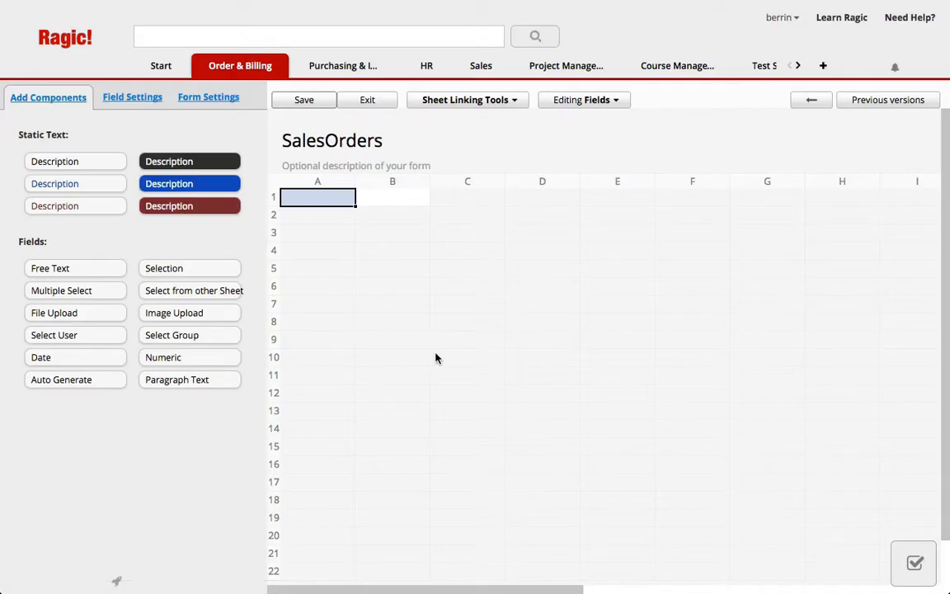
# Step: Add a Sales Order Number field in A1 as Auto Generate with the format SO-{0,number,00000}
pyautogui.write('Sales ')
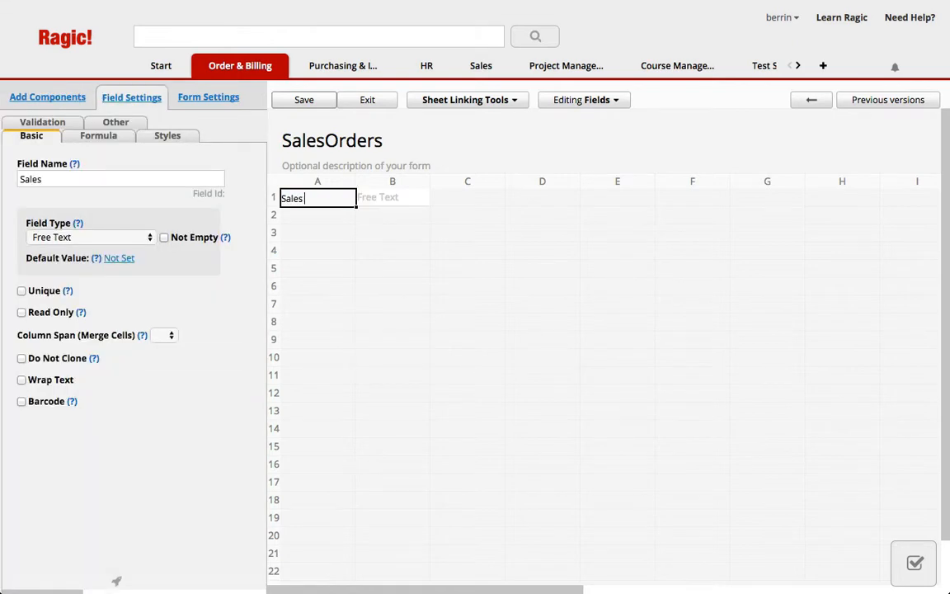
pyautogui.write('Order Number')
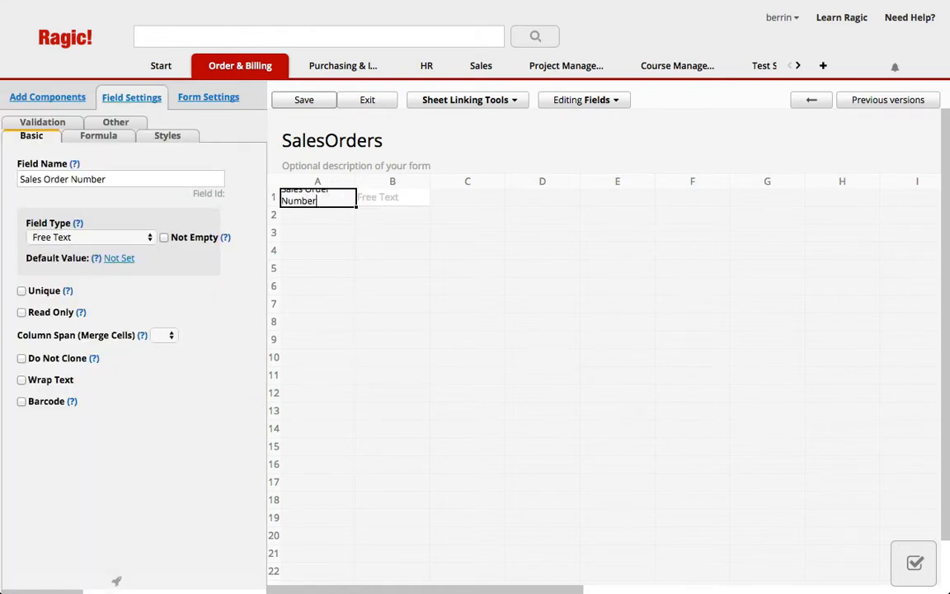
pyautogui.click(123, 237)
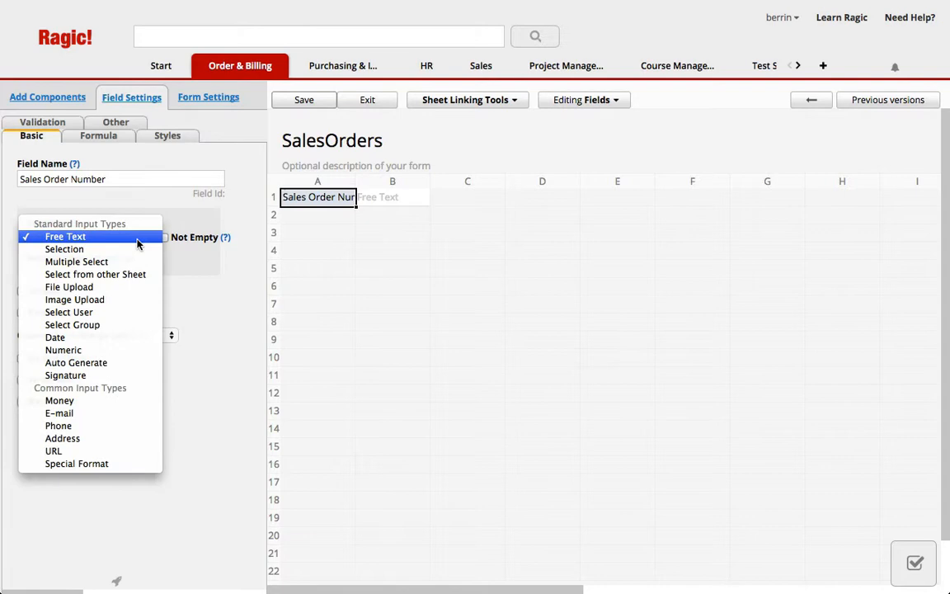
pyautogui.click(128, 364)
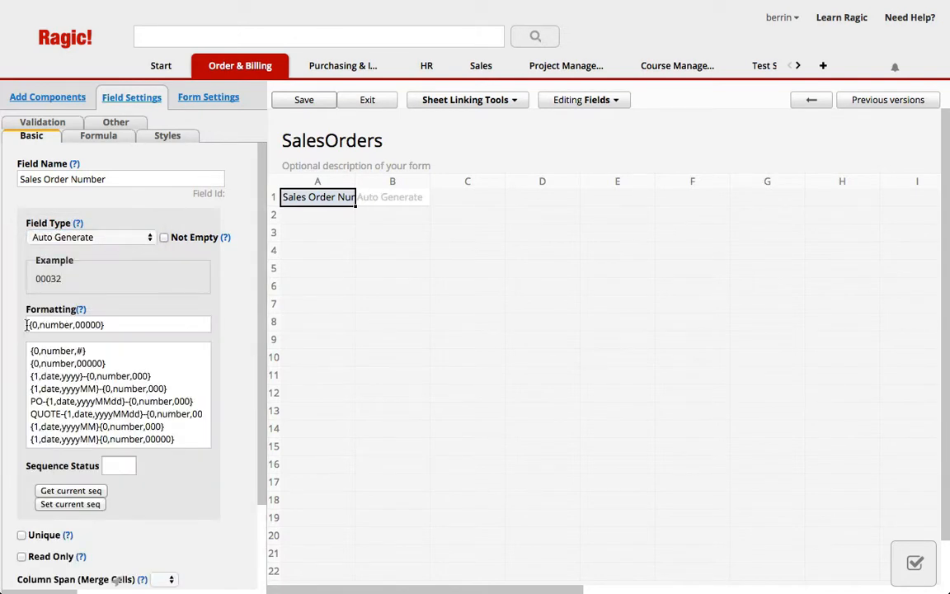
pyautogui.click(29, 324)
pyautogui.write('SO-')
pyautogui.click(465, 210)
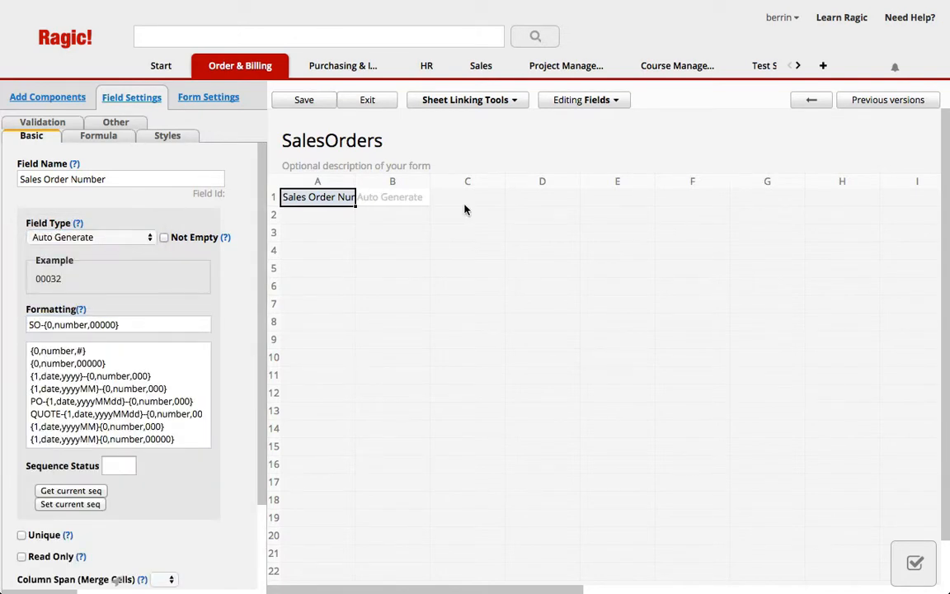
# Step: Set up Link & load with the Customers sheet, linking its Customer ID to a new field two rows below Sales Order Number
pyautogui.click(467, 101)
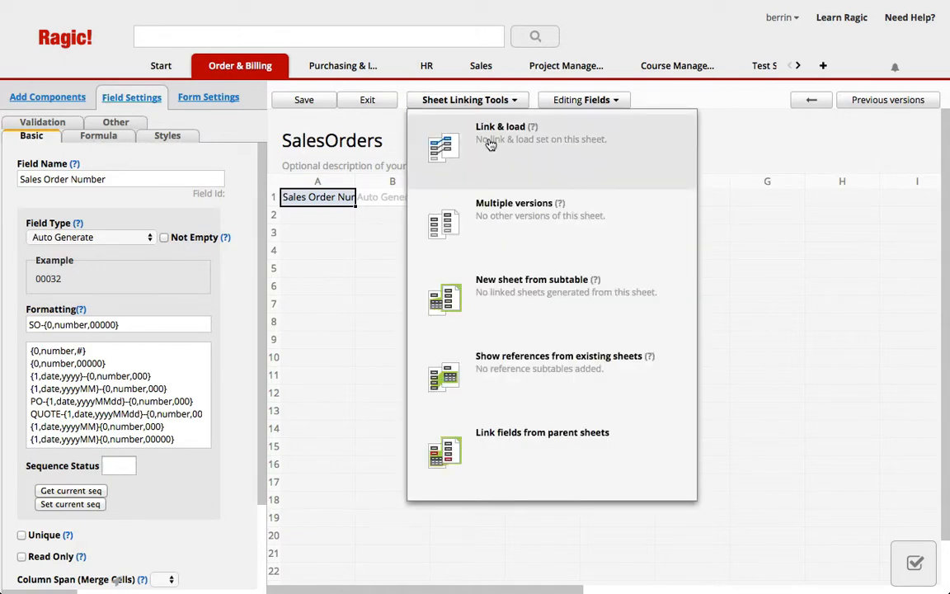
pyautogui.click(535, 165)
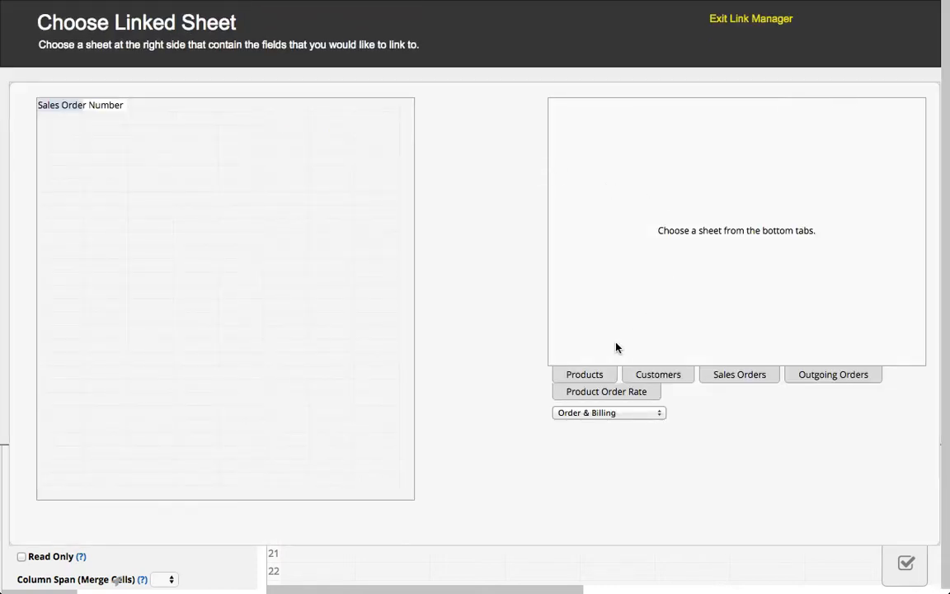
pyautogui.click(588, 377)
pyautogui.click(683, 511)
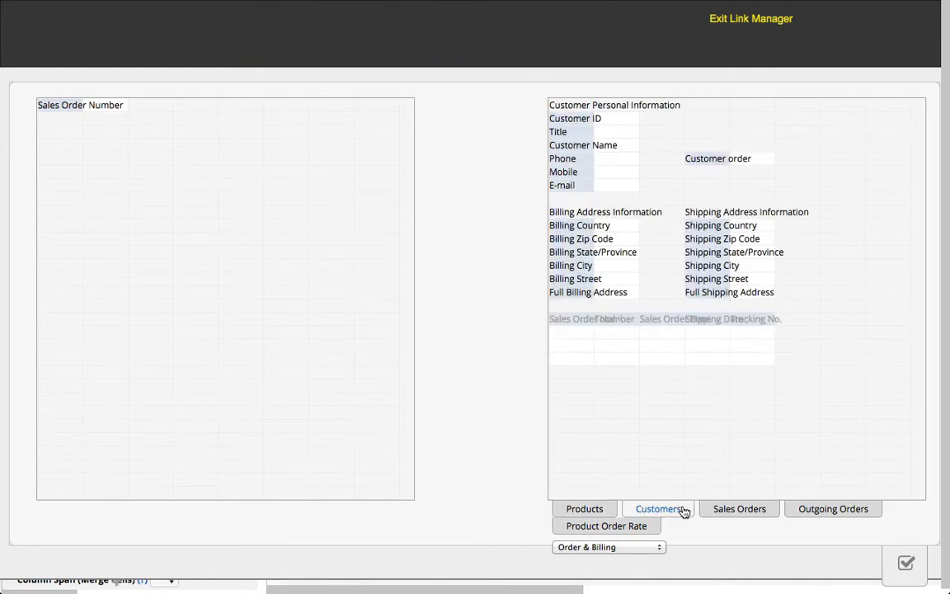
pyautogui.click(579, 122)
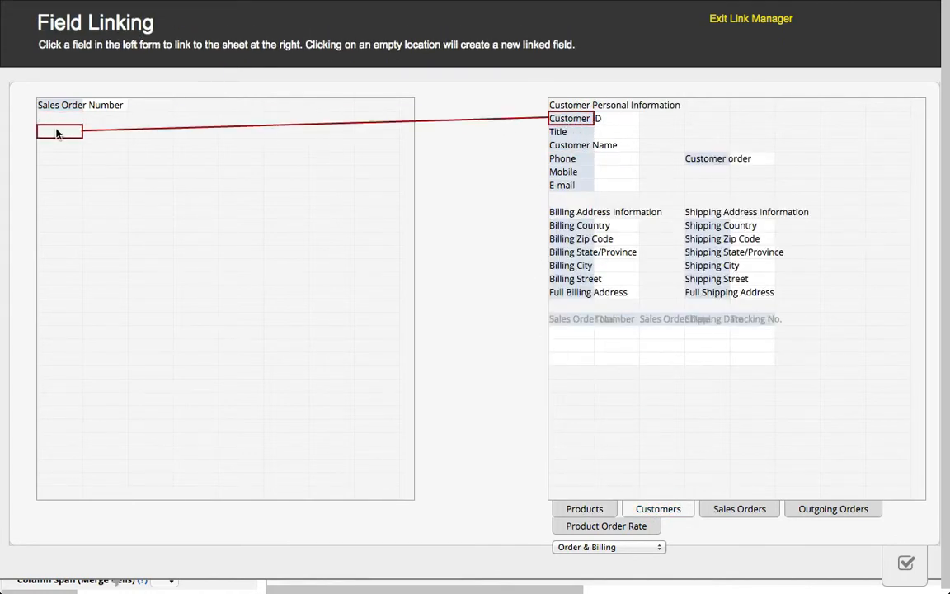
pyautogui.click(59, 131)
# Step: Load Customer Name, Mobile and Full Shipping Address from the Customers sheet into new fields stacked below Customer ID
pyautogui.click(569, 145)
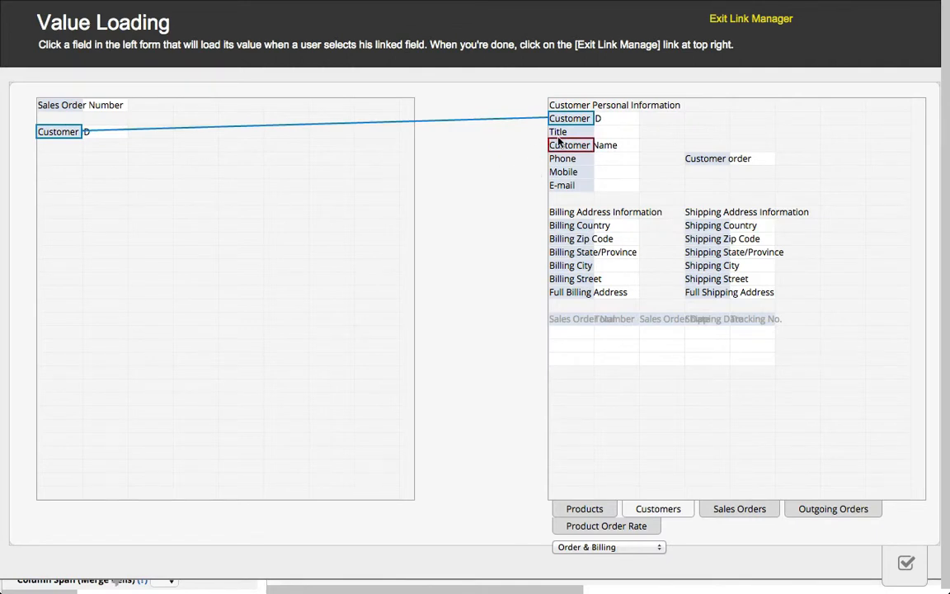
pyautogui.click(48, 145)
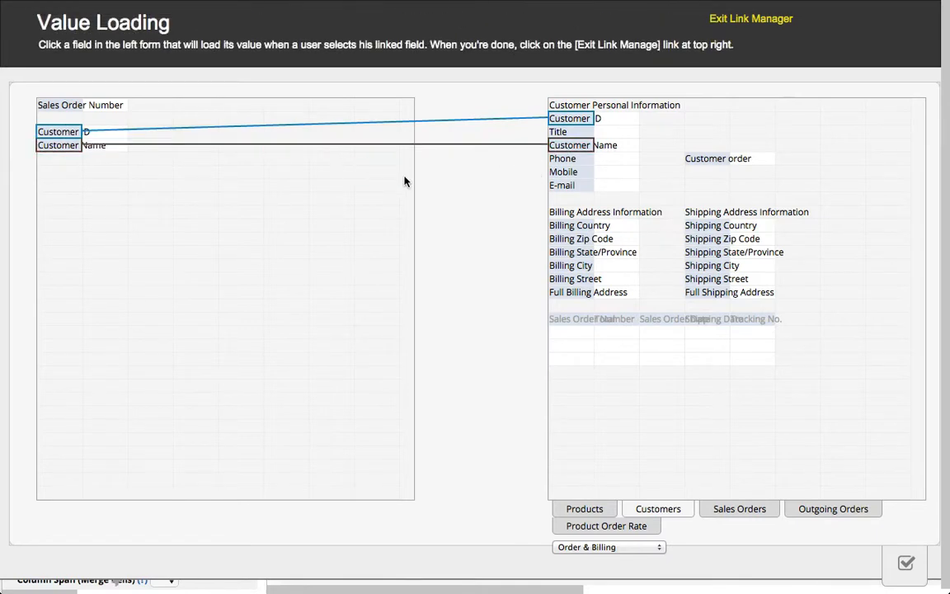
pyautogui.click(562, 173)
pyautogui.click(51, 157)
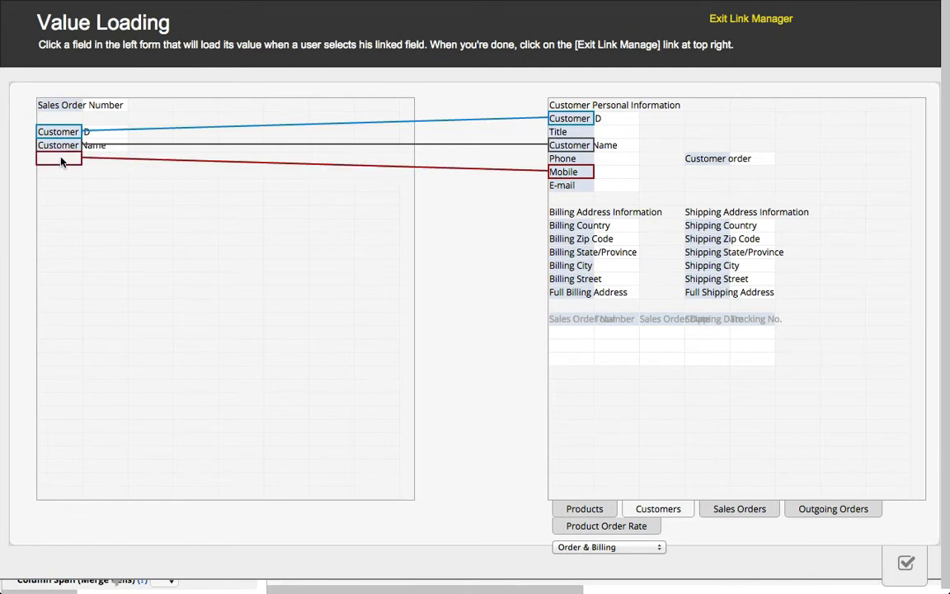
pyautogui.click(562, 185)
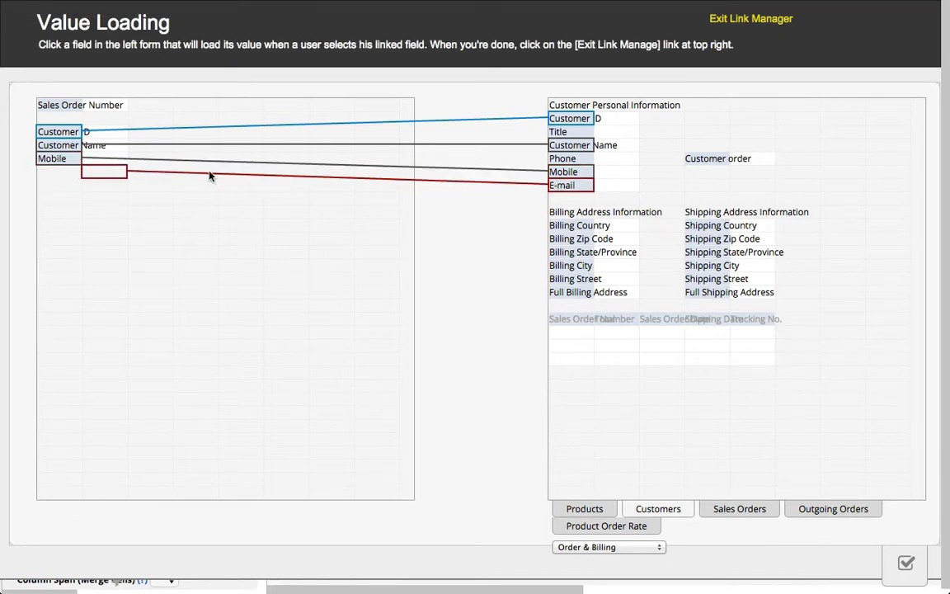
pyautogui.click(707, 293)
pyautogui.click(59, 171)
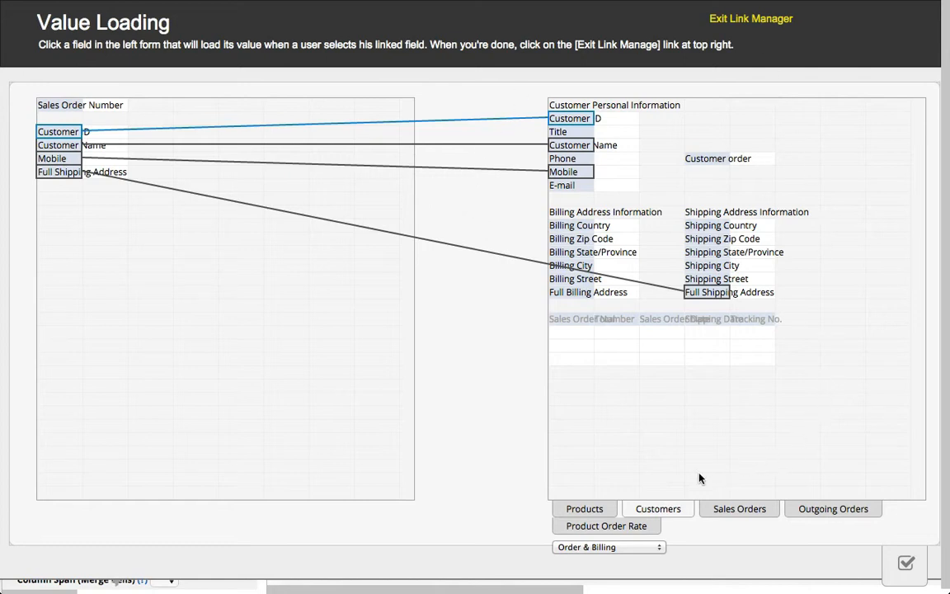
# Step: Link a new Product Code field in row 8 to the Products sheet, loading Product Name, Product Family and Unit Price beside it
pyautogui.click(580, 509)
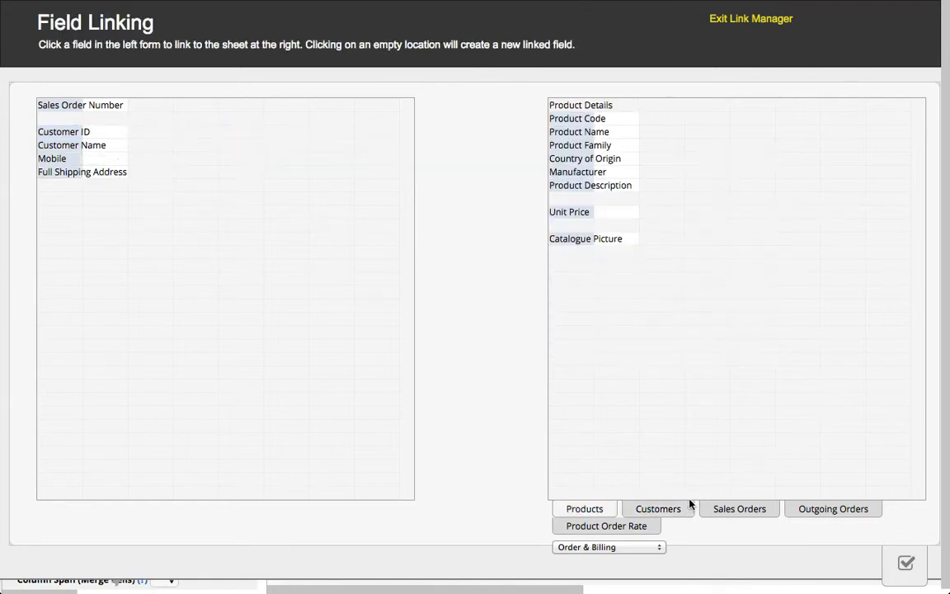
pyautogui.click(562, 120)
pyautogui.click(51, 198)
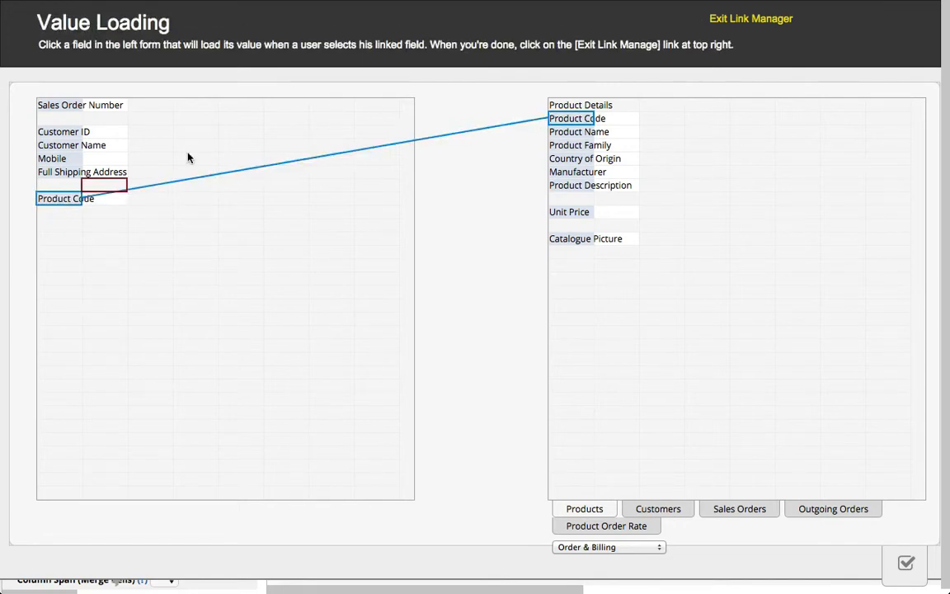
pyautogui.click(105, 198)
pyautogui.moveTo(587, 148); pyautogui.dragTo(153, 198)
pyautogui.moveTo(570, 212); pyautogui.dragTo(198, 198)
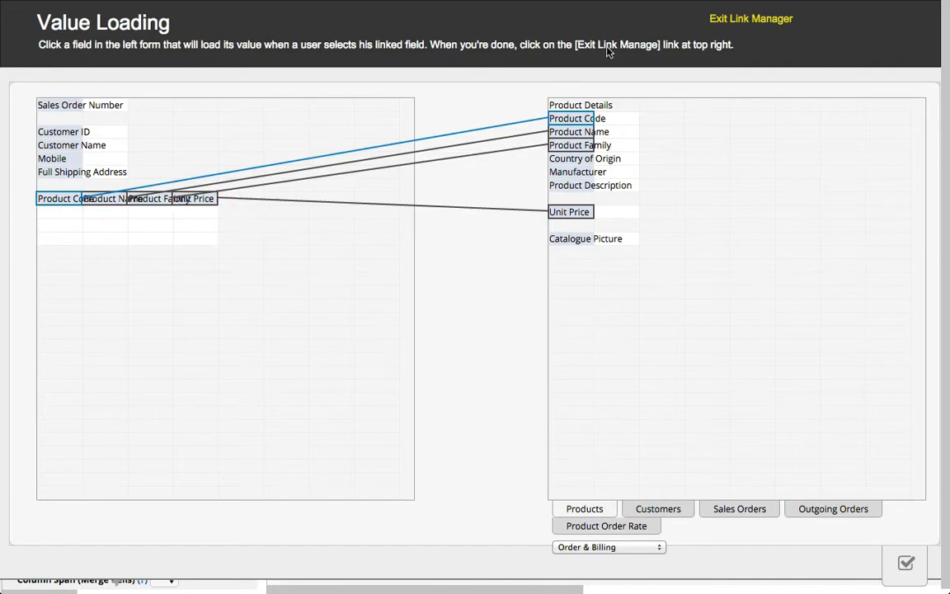
pyautogui.click(742, 25)
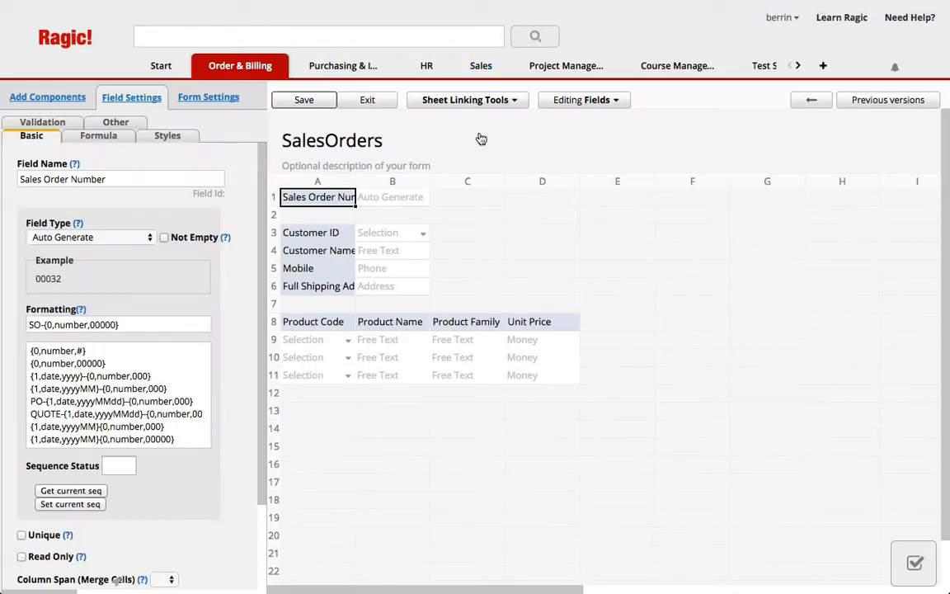
# Step: Widen column A to fit the full field names and save the SalesOrders sheet design
pyautogui.press('Return')
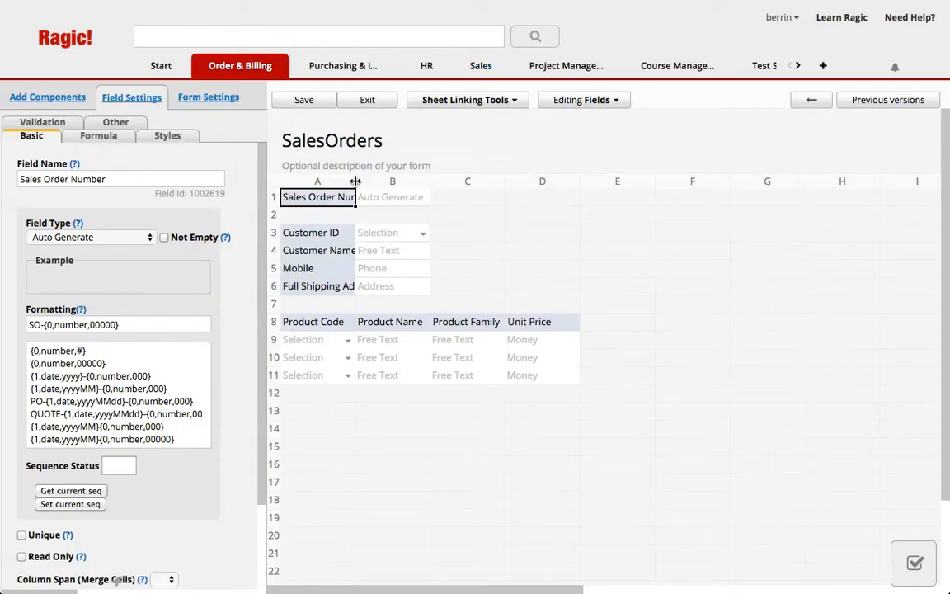
pyautogui.moveTo(355, 181); pyautogui.dragTo(406, 181)
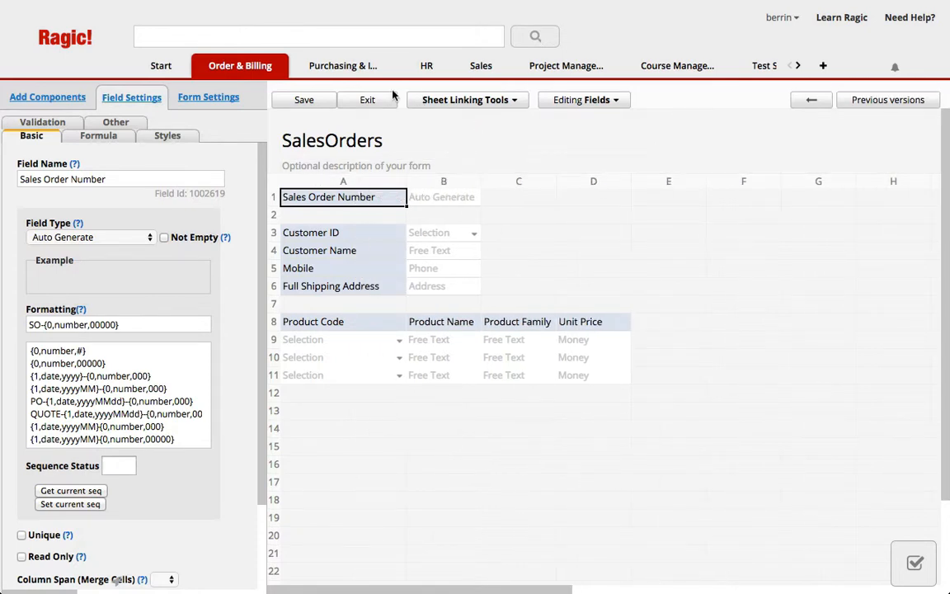
pyautogui.click(321, 99)
pyautogui.press('Return')
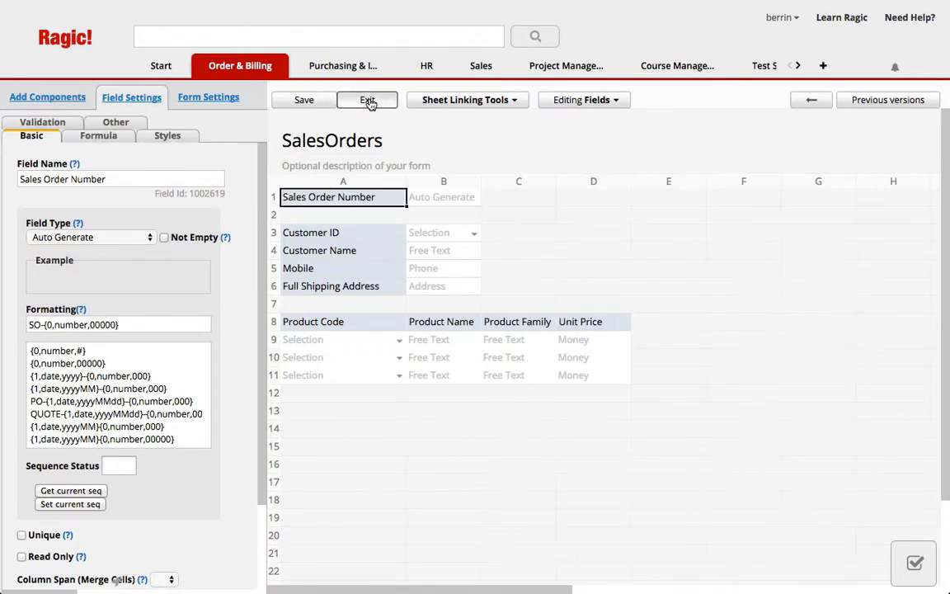
# Step: Leave the sheet design and choose the first listed customer for the Customer ID of a new SalesOrders record
pyautogui.click(367, 100)
pyautogui.click(344, 207)
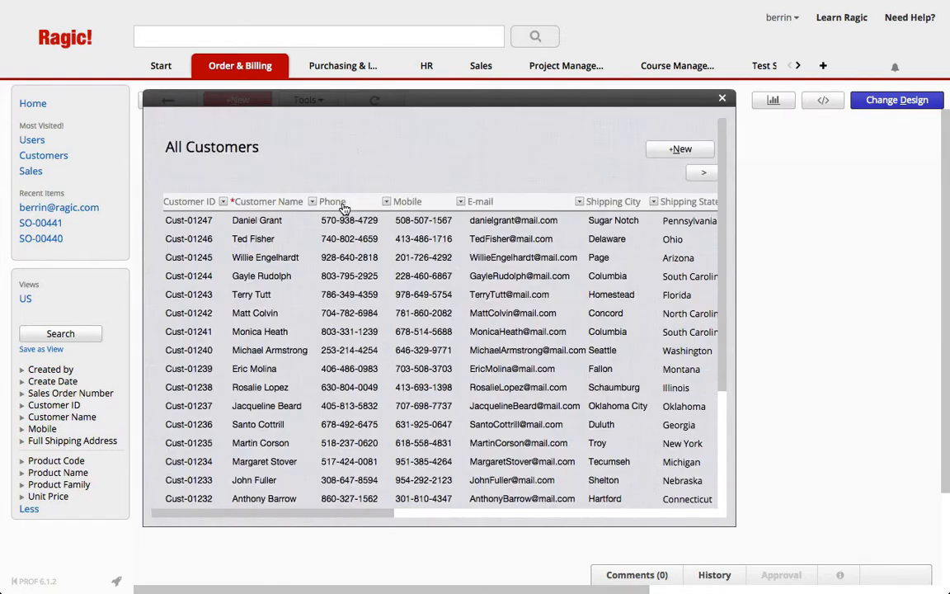
pyautogui.click(250, 199)
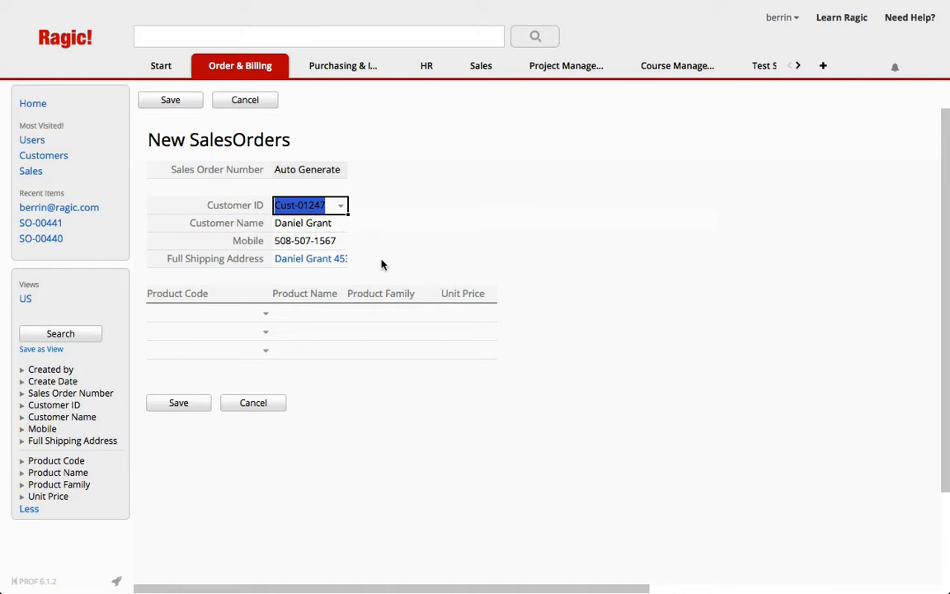
# Step: Add Cherry Jellybean (331335) and Assorted Chocolate Box (331346) as the order's product rows and save the record
pyautogui.click(265, 314)
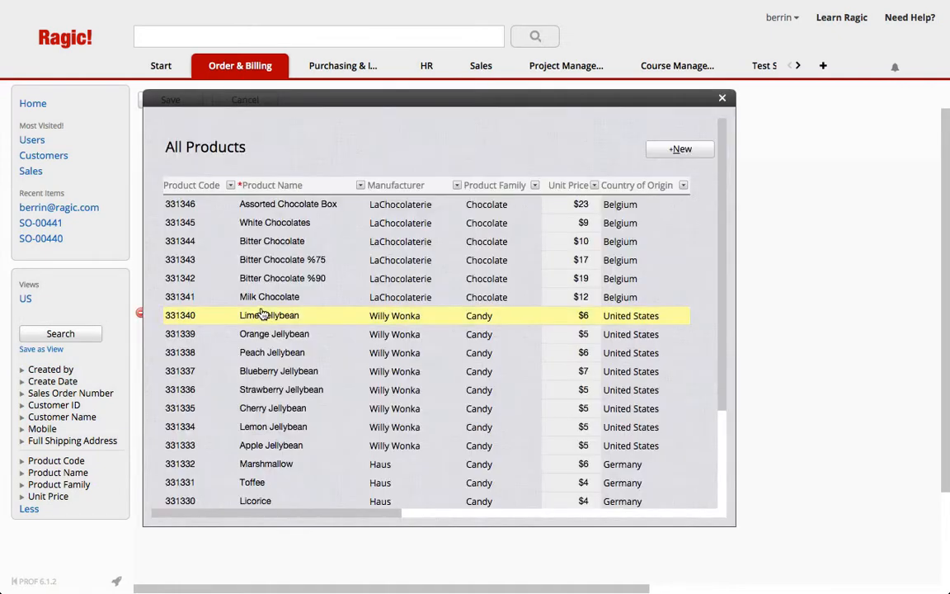
pyautogui.click(310, 410)
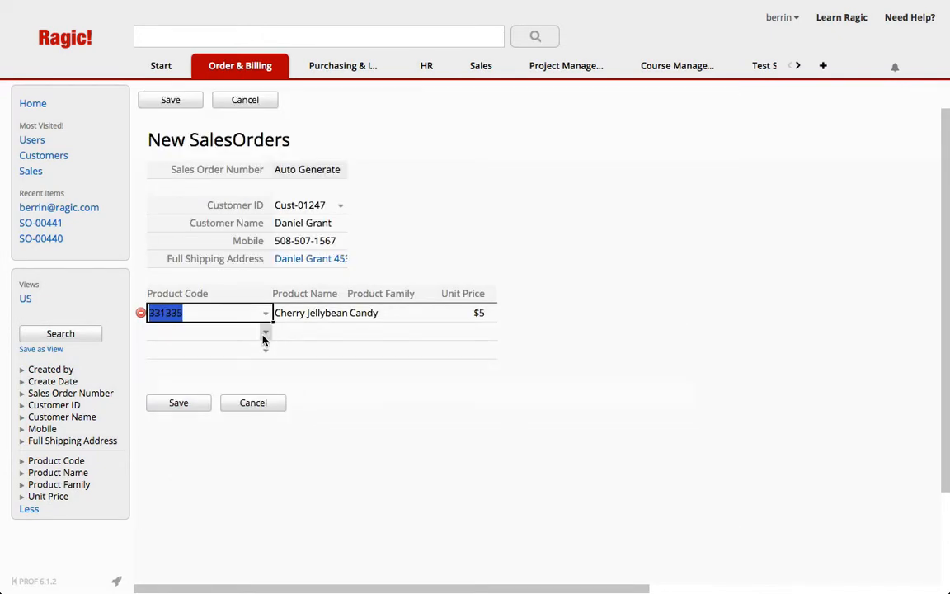
pyautogui.click(265, 332)
pyautogui.click(328, 207)
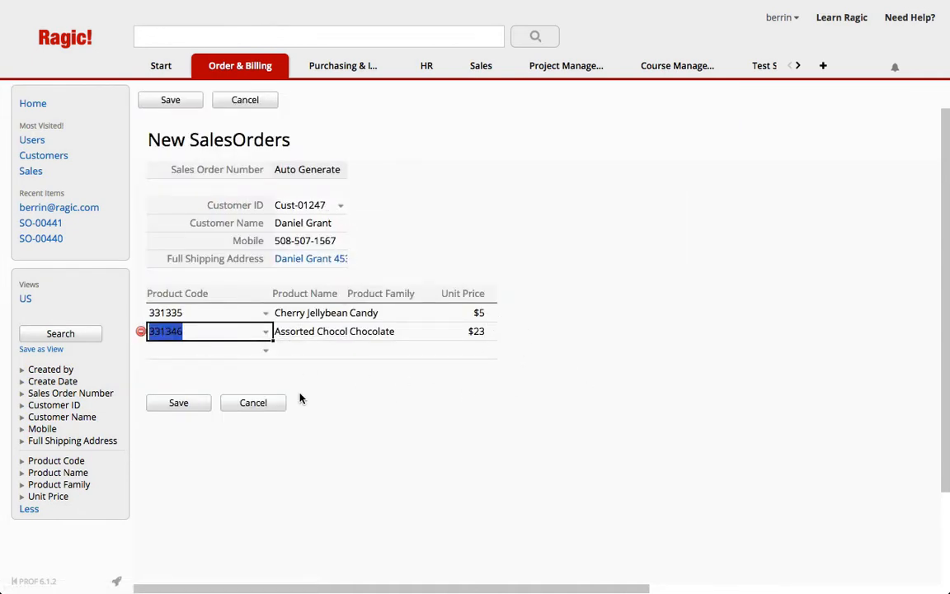
pyautogui.click(184, 406)
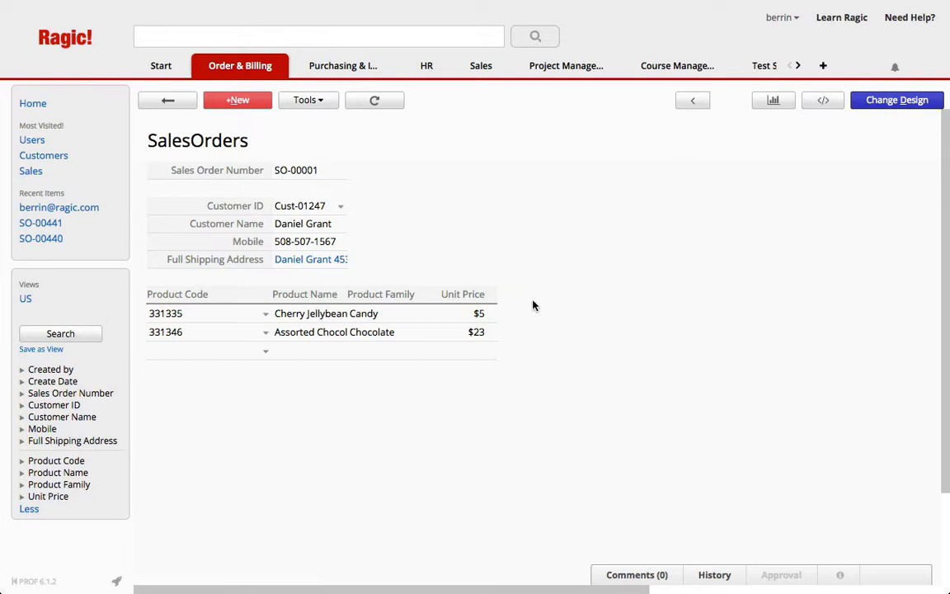
# Step: Reopen the SalesOrders design and add Qty and Amount fields after Unit Price in row 8
pyautogui.click(898, 102)
pyautogui.click(682, 322)
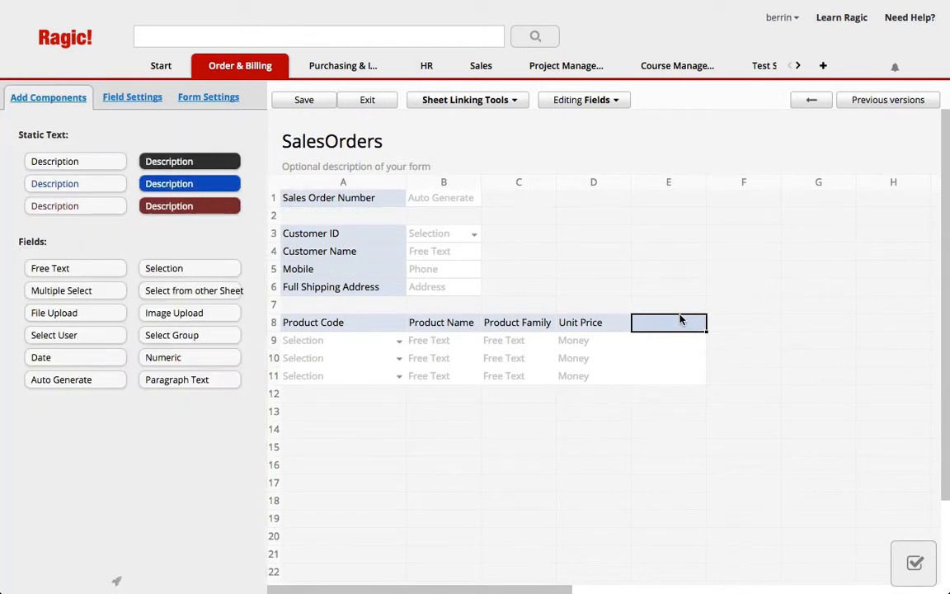
pyautogui.write('Qty')
pyautogui.press('Tab')
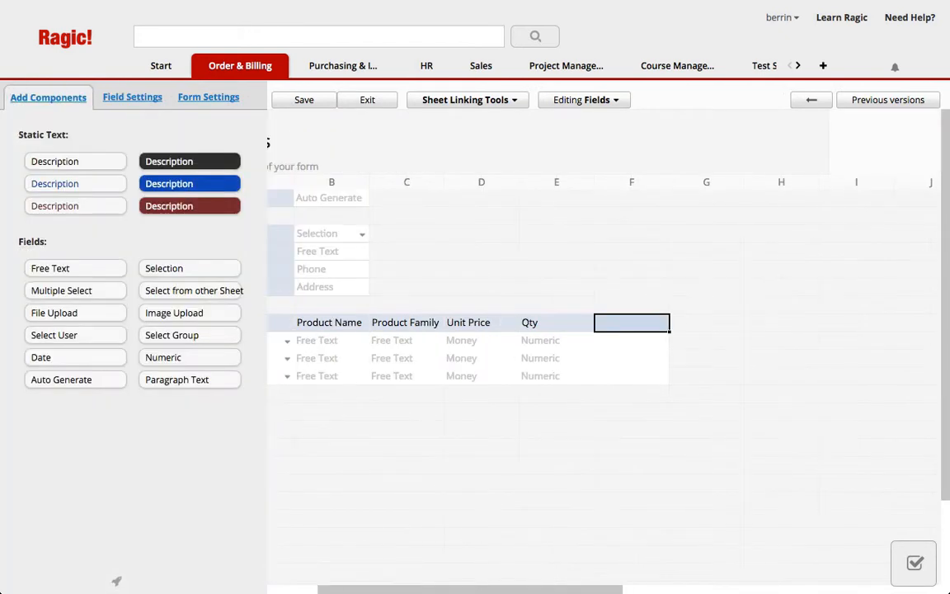
pyautogui.write('Amount')
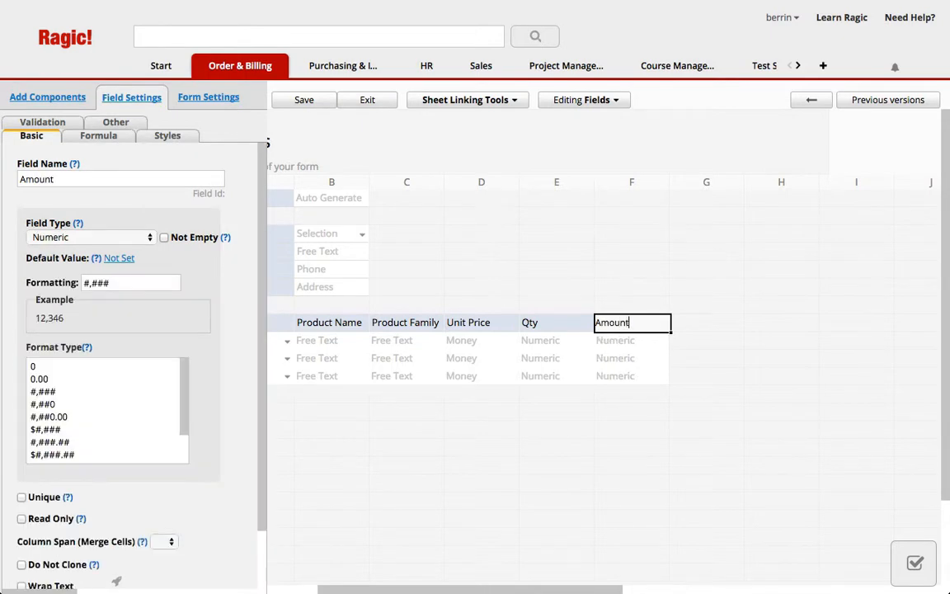
pyautogui.press('Return')
# Step: Add a Total field in E12 under the Qty column and set the Total and Amount field types to Money
pyautogui.write('Total')
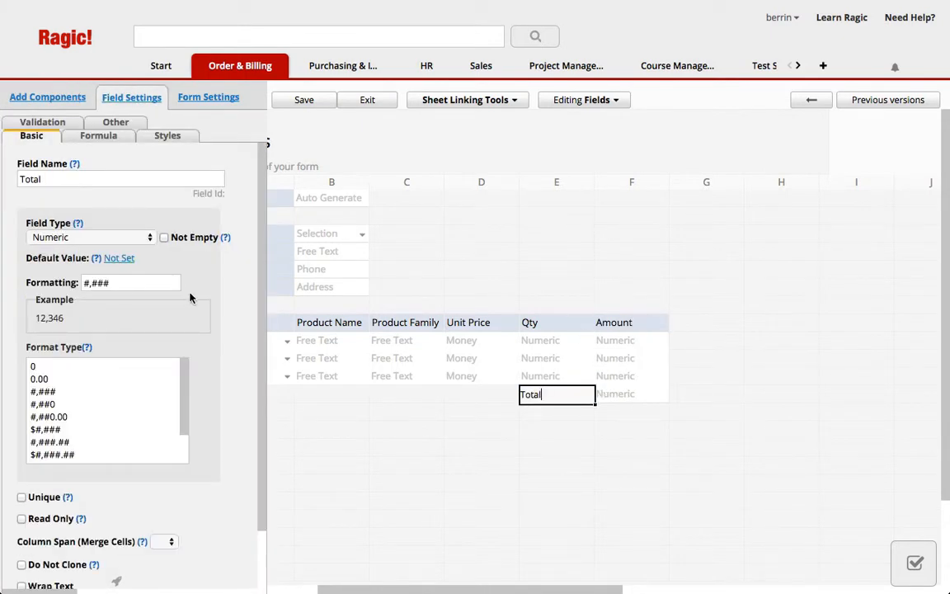
pyautogui.click(90, 237)
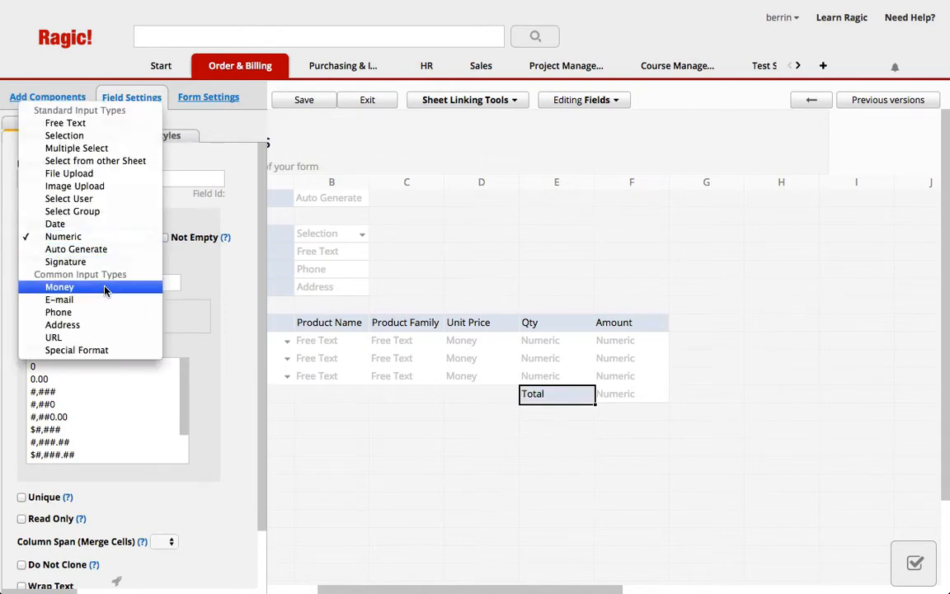
pyautogui.click(107, 287)
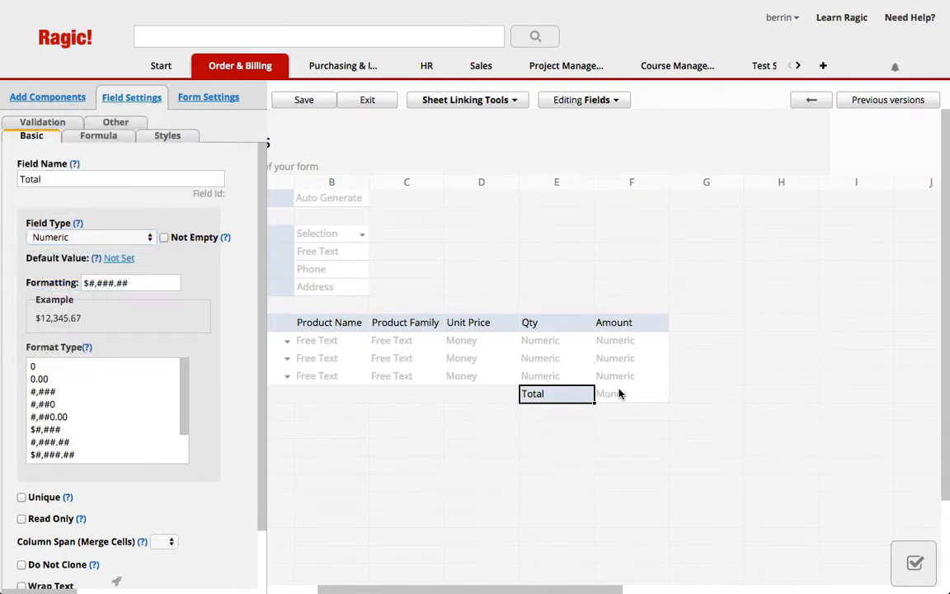
pyautogui.click(630, 322)
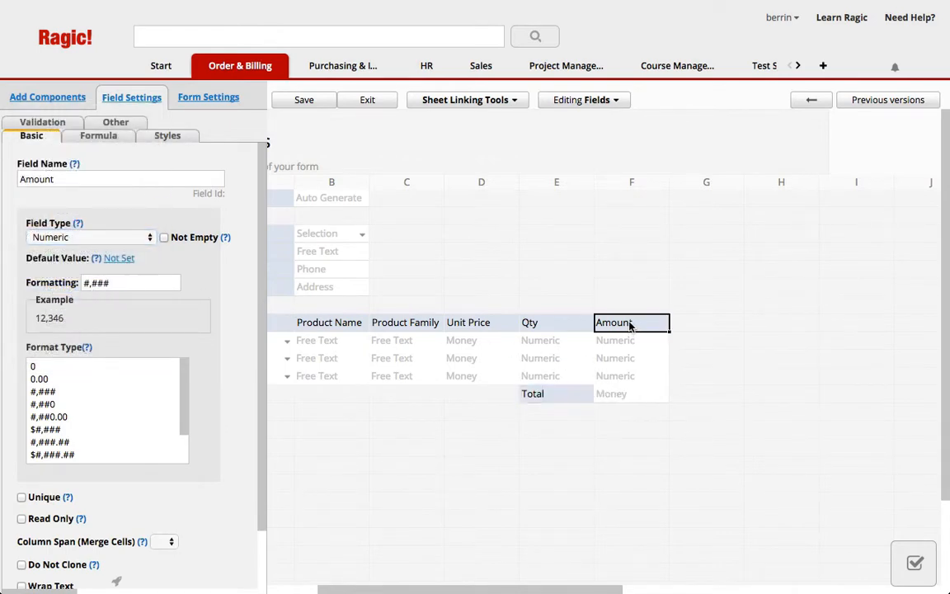
pyautogui.click(89, 237)
pyautogui.click(78, 287)
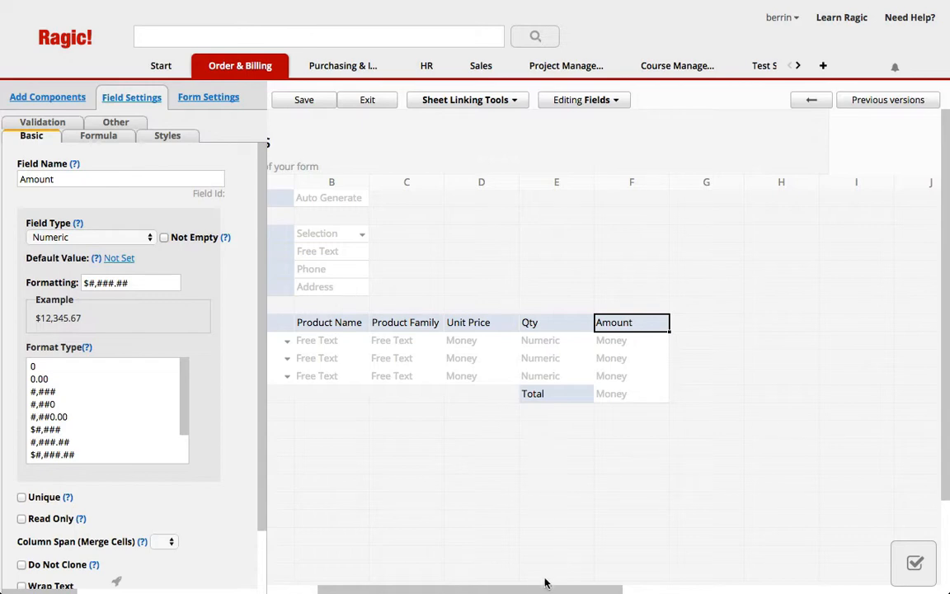
# Step: Set the Amount field's formula to D8*E8 and the Total field's formula to F8
pyautogui.moveTo(544, 589); pyautogui.dragTo(494, 588)
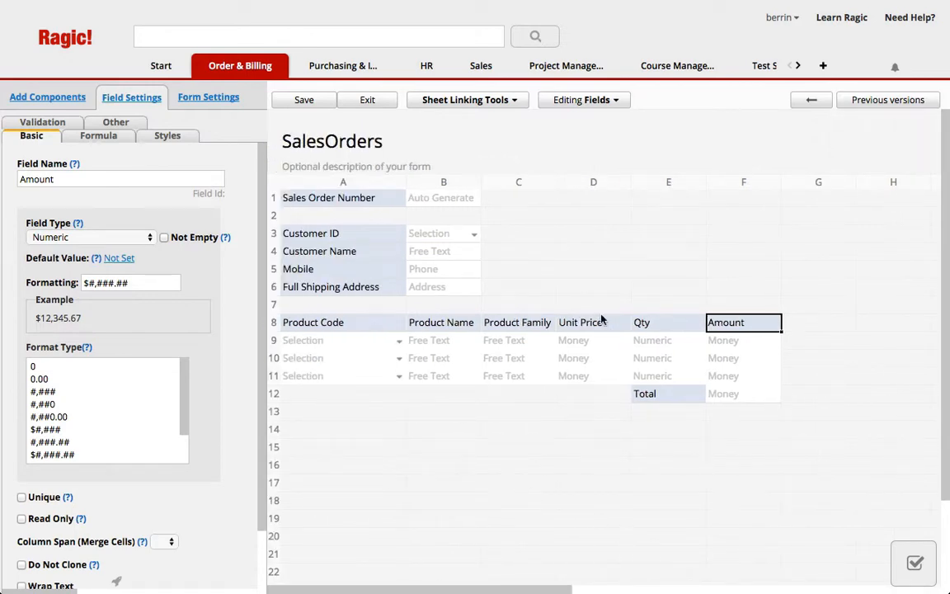
pyautogui.click(95, 135)
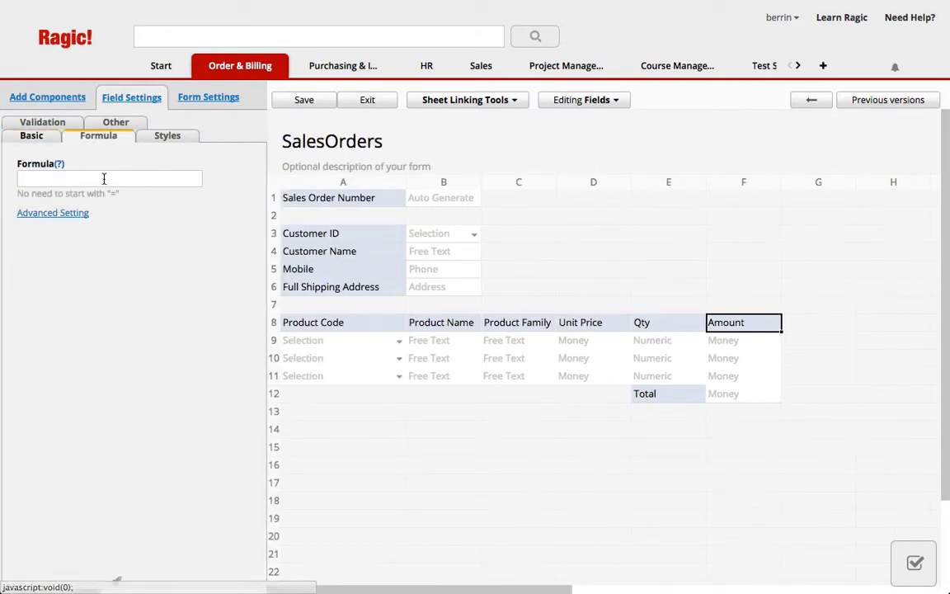
pyautogui.click(104, 178)
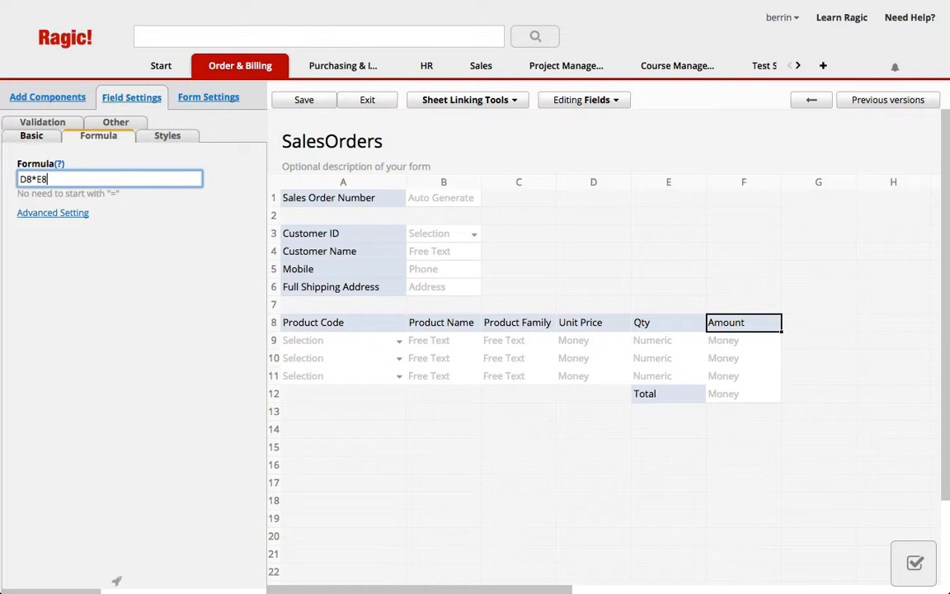
pyautogui.click(660, 395)
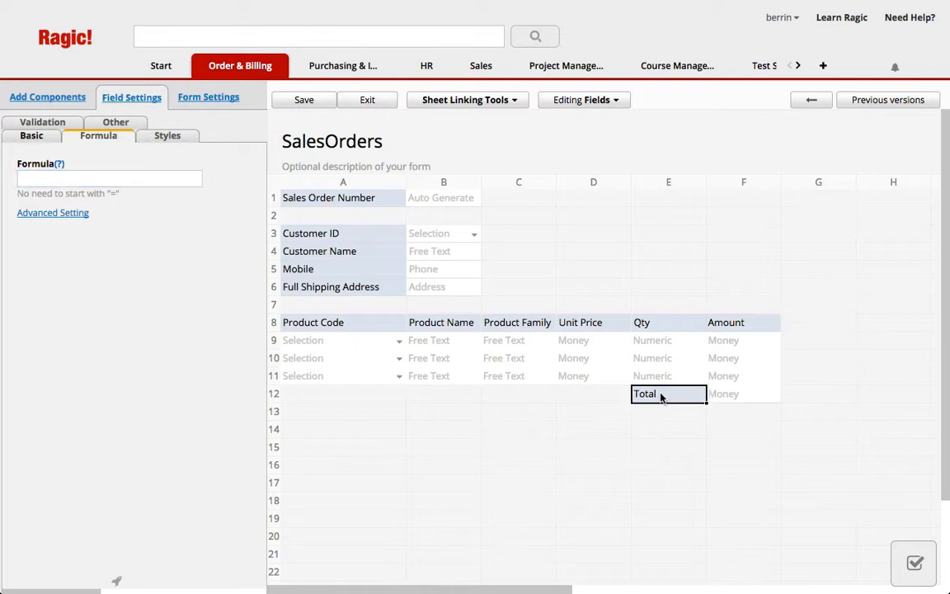
pyautogui.click(62, 179)
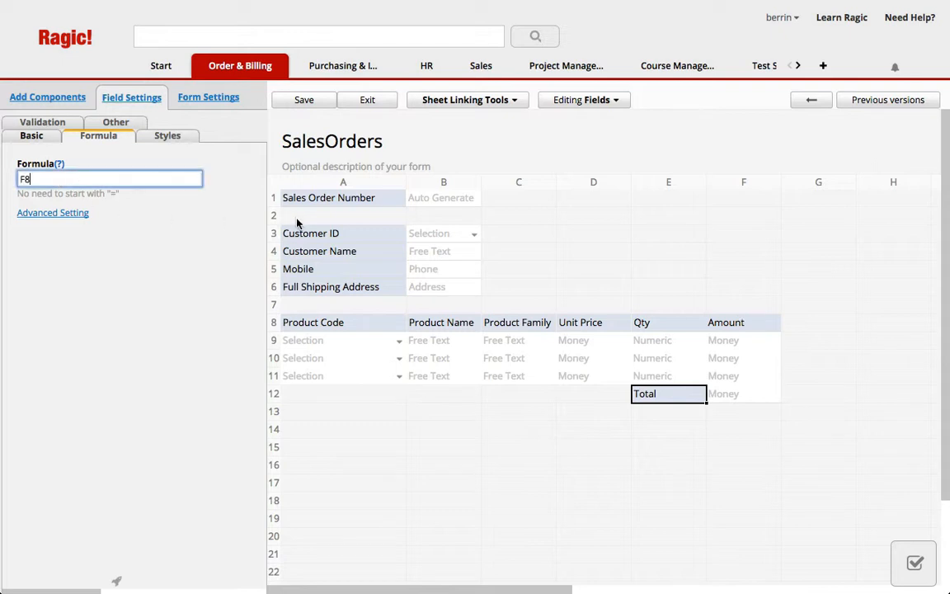
# Step: Give Full Shipping Address a column span of 4 and a taller row 6, and return to the record with the design saved
pyautogui.click(289, 288)
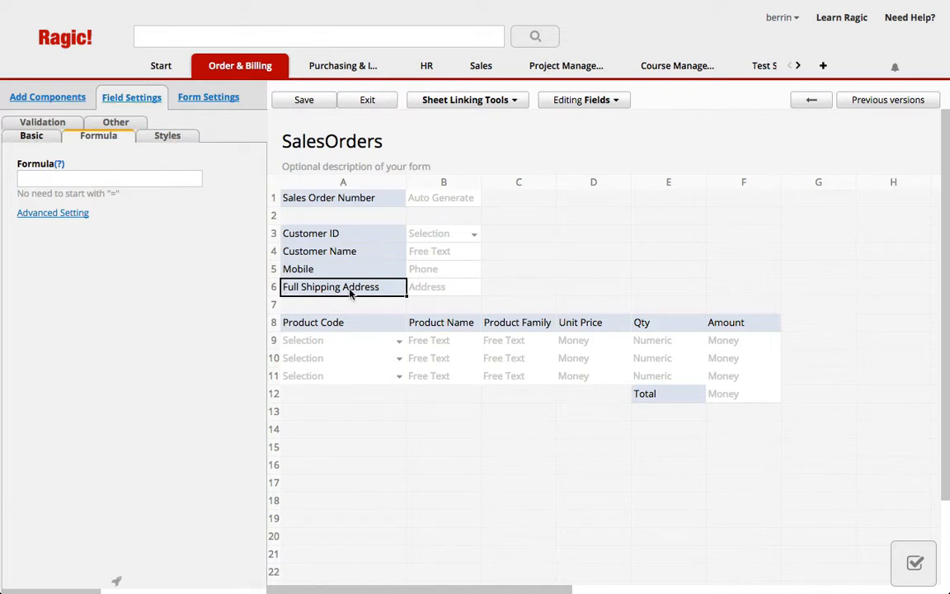
pyautogui.click(32, 137)
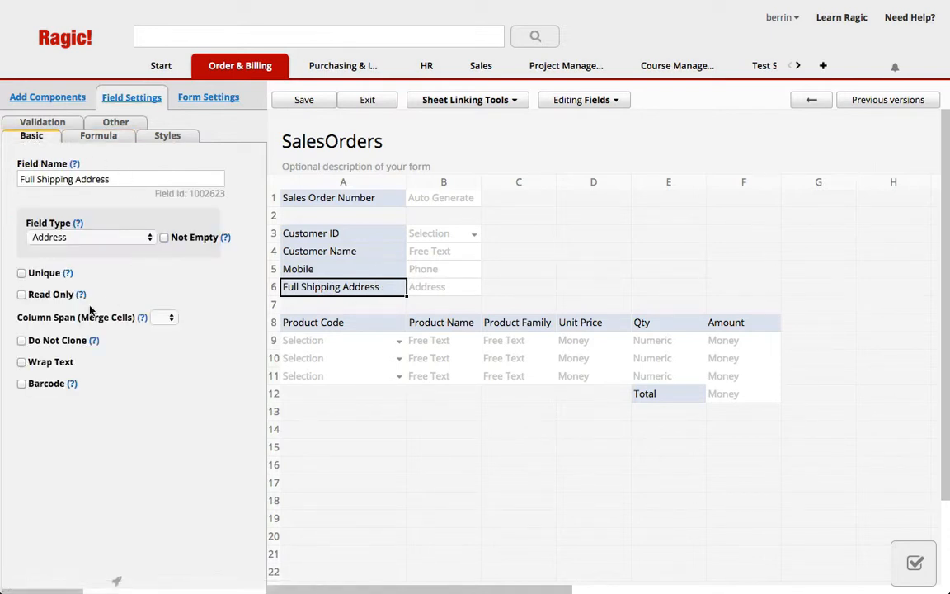
pyautogui.click(167, 321)
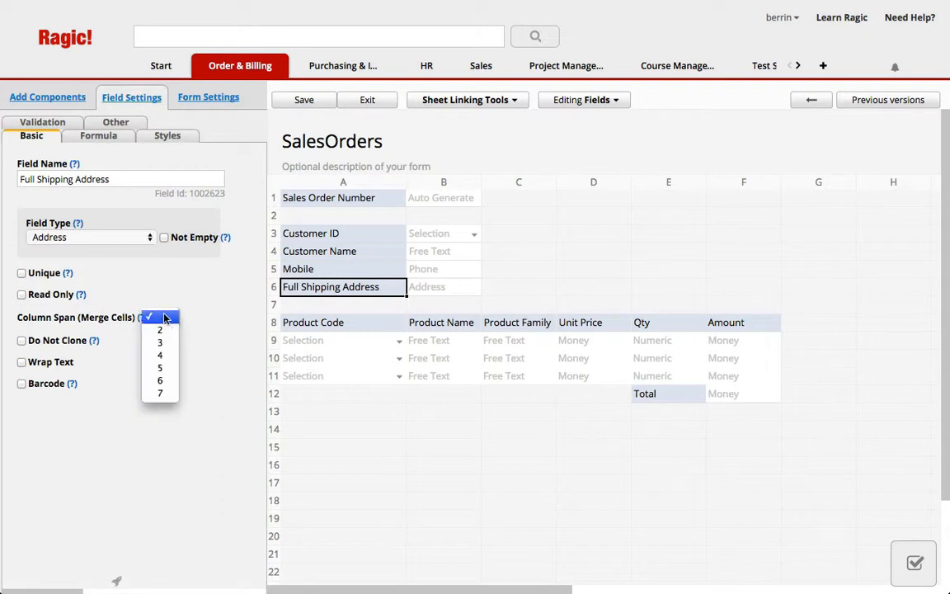
pyautogui.click(165, 356)
pyautogui.moveTo(273, 295); pyautogui.dragTo(274, 322)
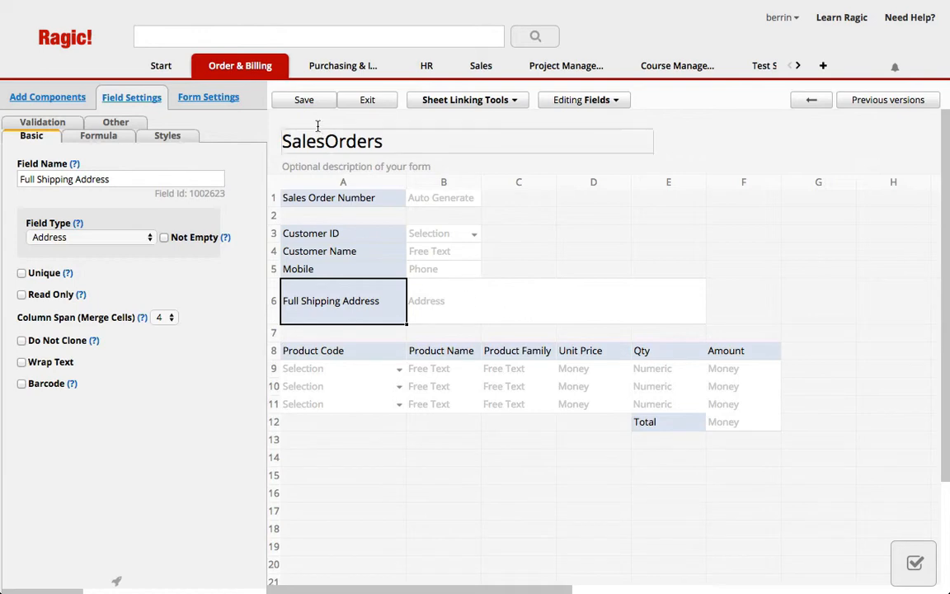
pyautogui.click(357, 100)
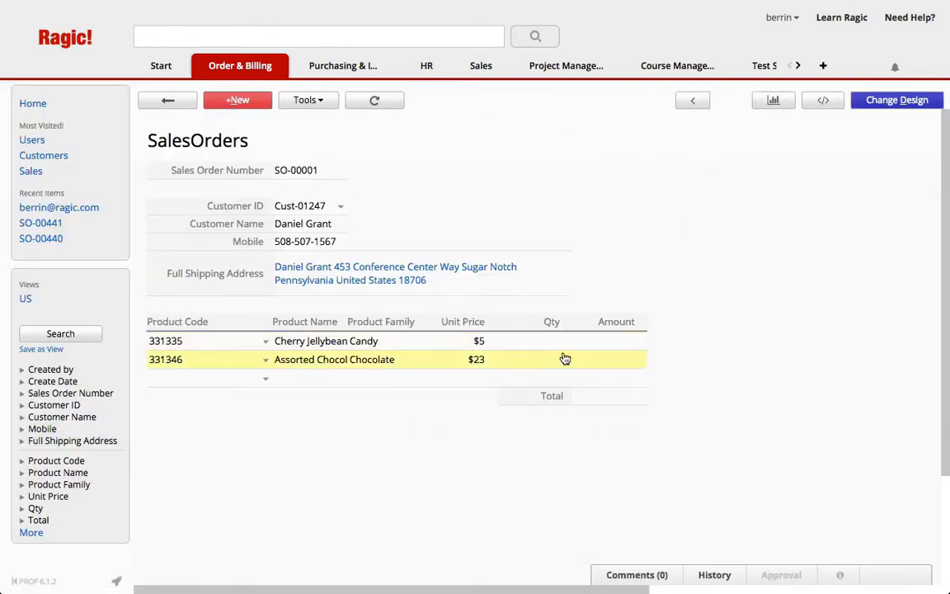
# Step: Enter a Qty of 12 for Cherry Jellybean and 5 for Assorted Chocolate Box, and save the record
pyautogui.click(540, 341)
pyautogui.write('12')
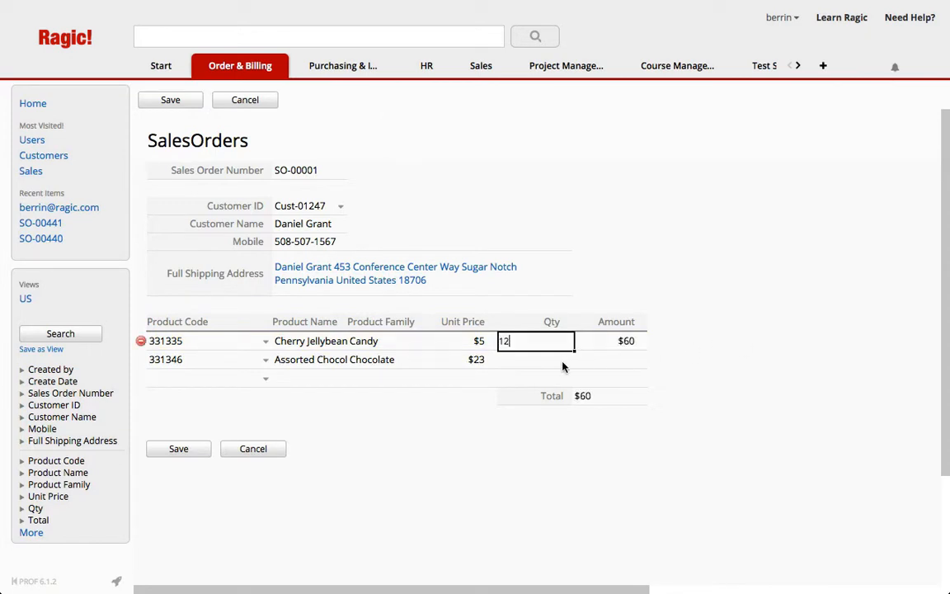
pyautogui.click(542, 361)
pyautogui.write('5')
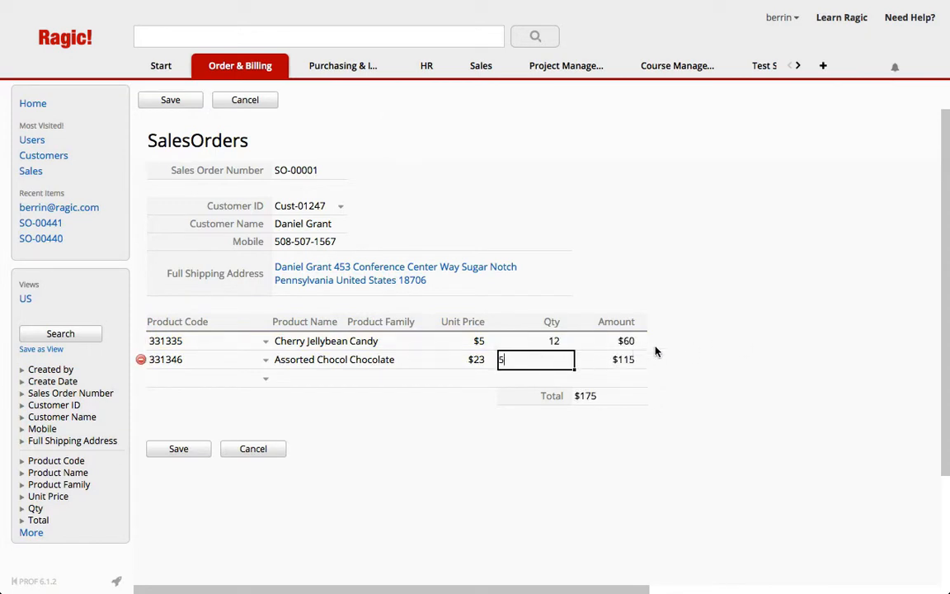
pyautogui.click(198, 454)
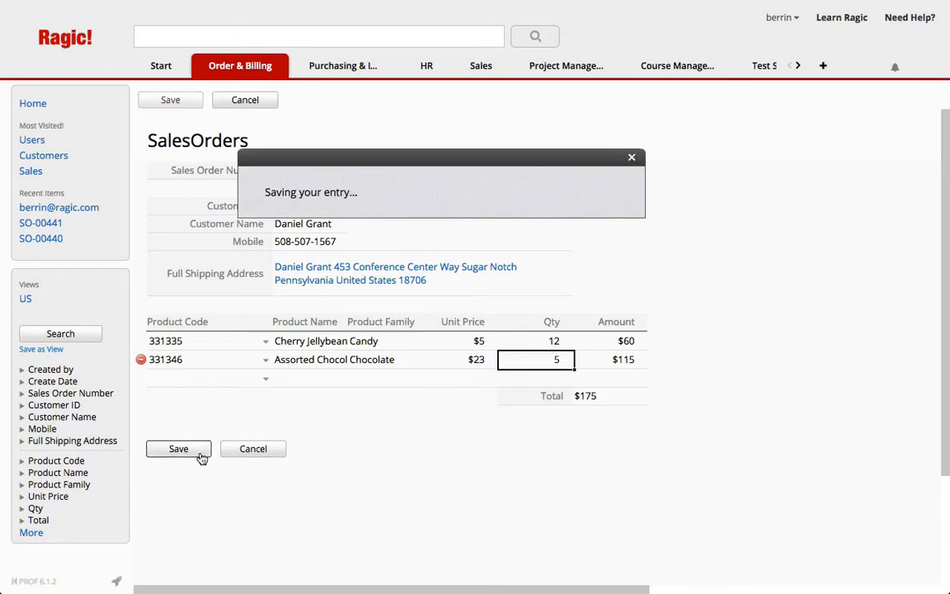